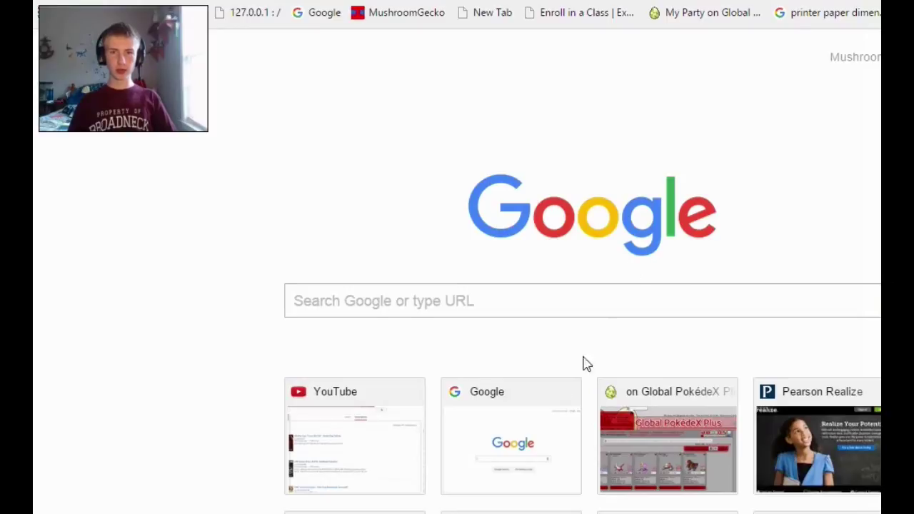
# Enter a Donald Trump query in the Google search box on the new tab page.
pyautogui.click(447, 300)
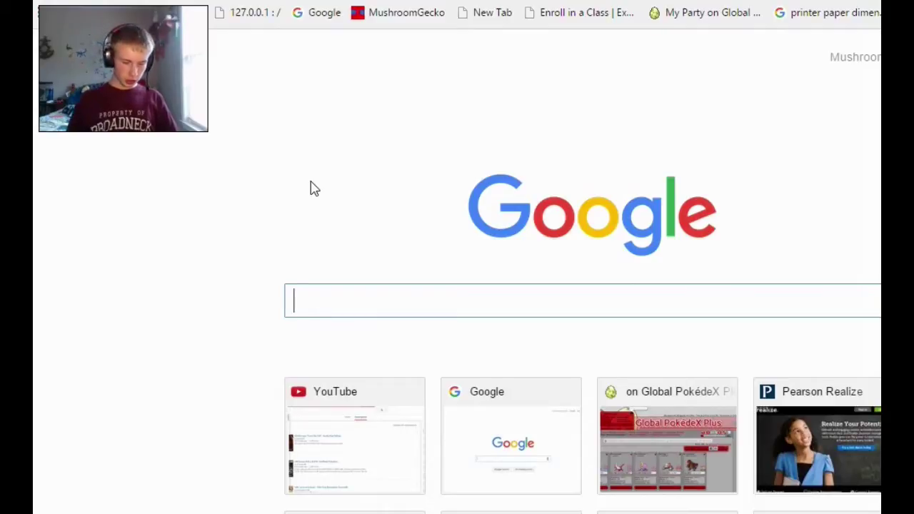
pyautogui.write('donald')
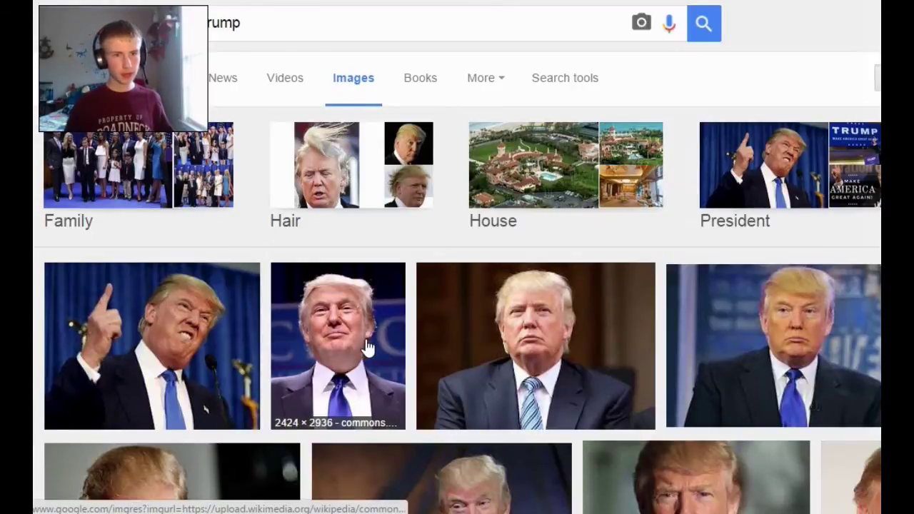
# Browse the Trump image results and preview the pointing-finger photo before the blue curtain.
pyautogui.scroll(-2, 367, 348)
pyautogui.scroll(-2, 367, 348)
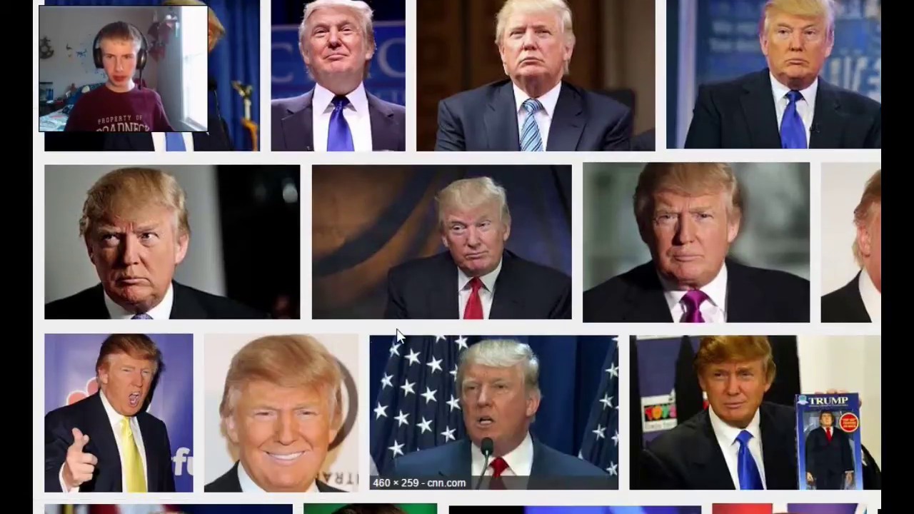
pyautogui.scroll(-2, 457, 286)
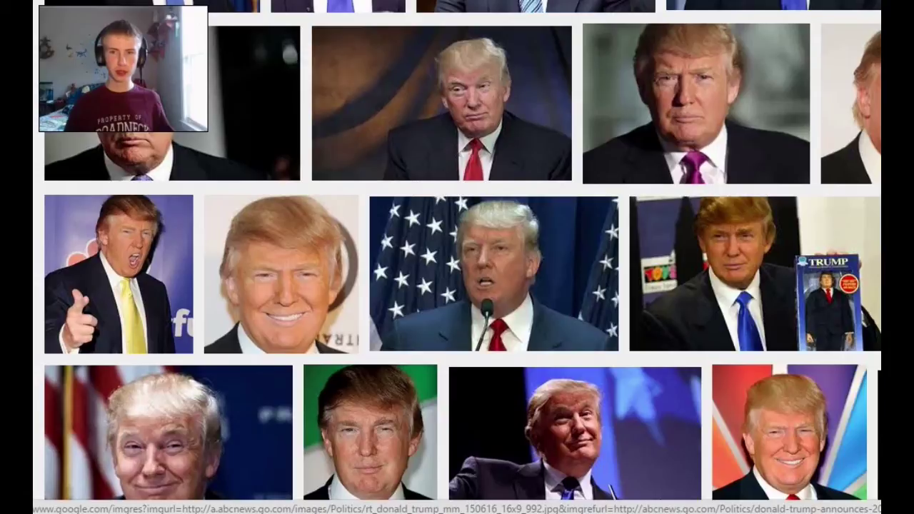
pyautogui.scroll(4, 457, 285)
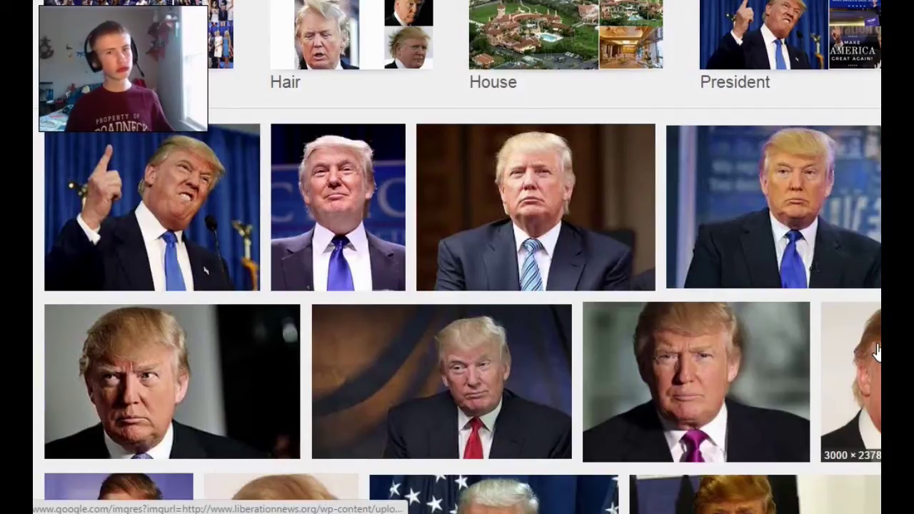
pyautogui.scroll(-4, 877, 350)
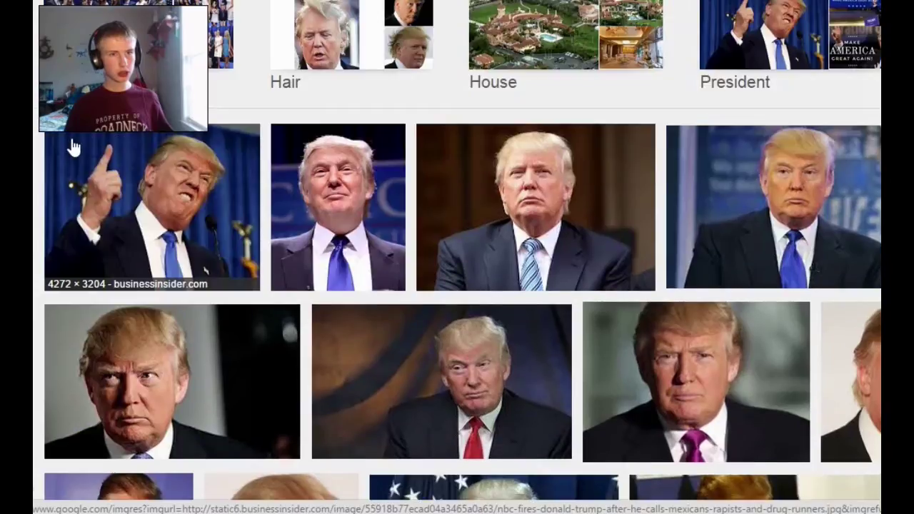
pyautogui.click(155, 209)
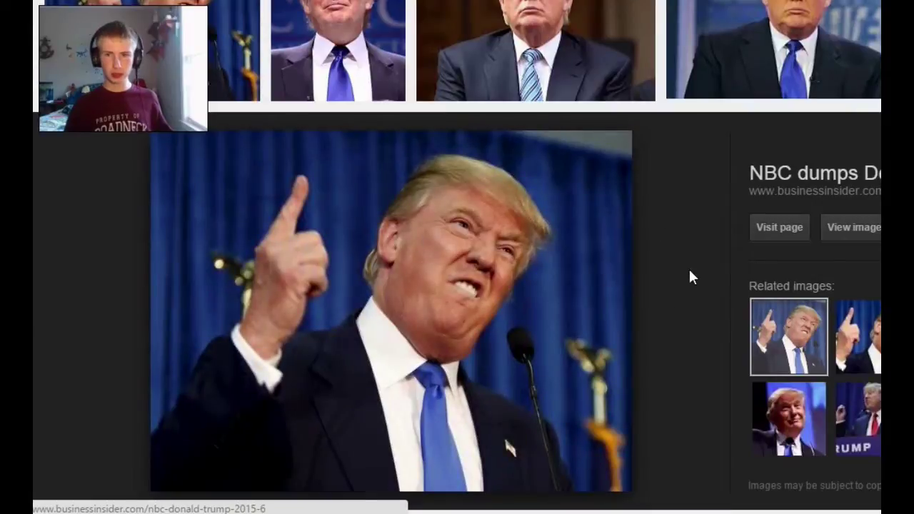
# Save the pointing Trump photo as 'Trump' in the Youtube Photoshop folder.
pyautogui.rightClick(488, 307)
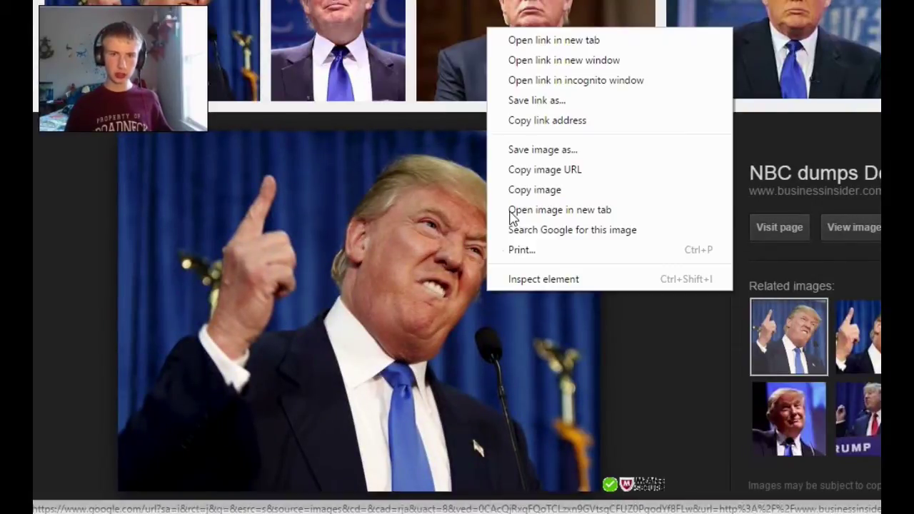
pyautogui.click(520, 151)
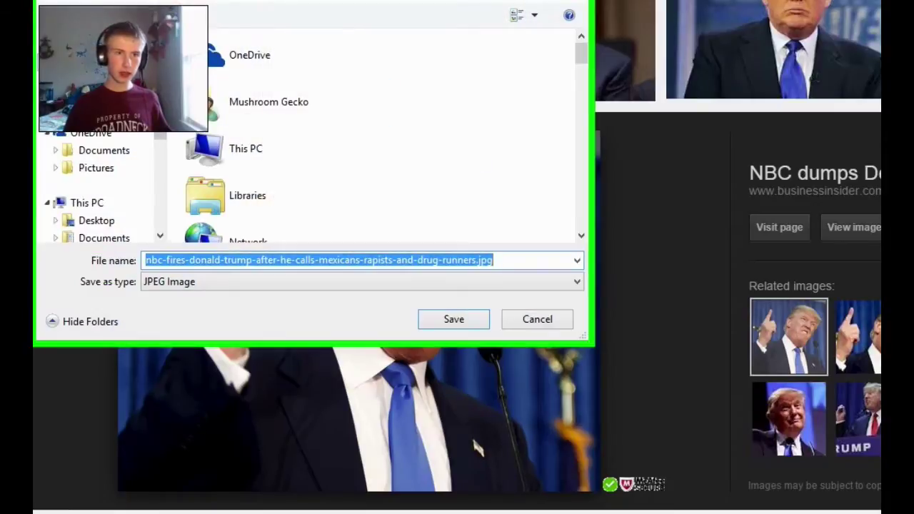
pyautogui.press('End')
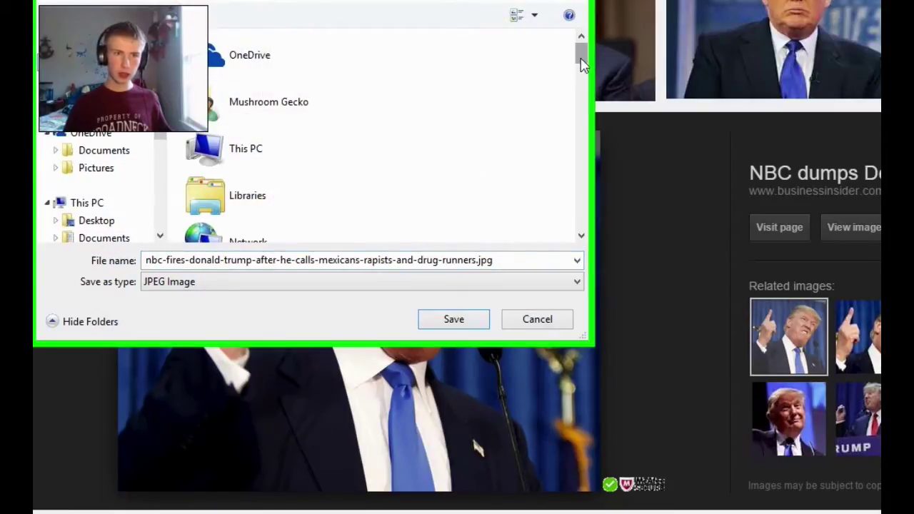
pyautogui.moveTo(583, 64)
pyautogui.mouseDown()
pyautogui.moveTo(563, 190)
pyautogui.moveTo(570, 165)
pyautogui.moveTo(568, 179)
pyautogui.mouseUp()
pyautogui.doubleClick(289, 187)
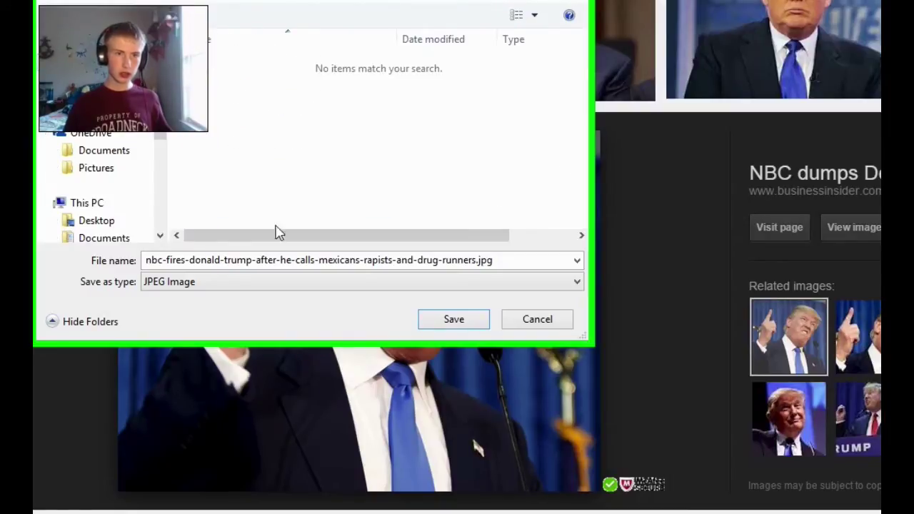
pyautogui.click(107, 262)
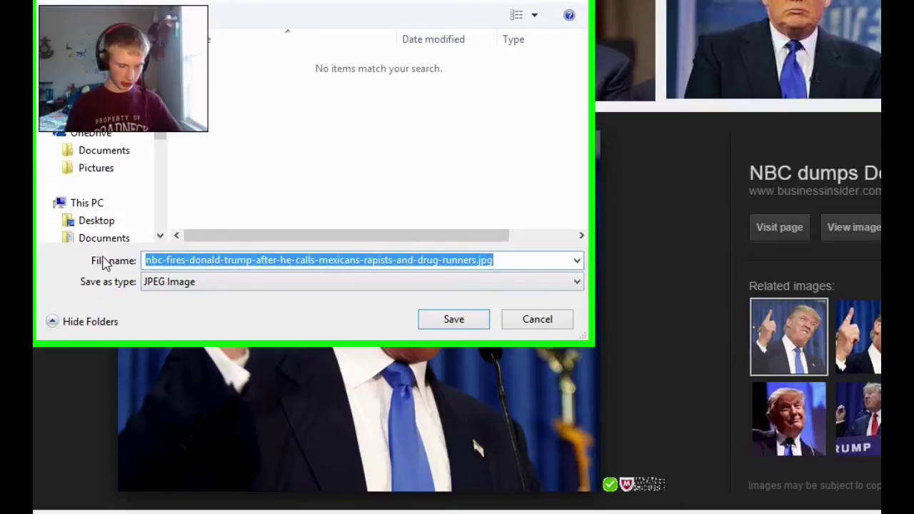
pyautogui.write('Trump')
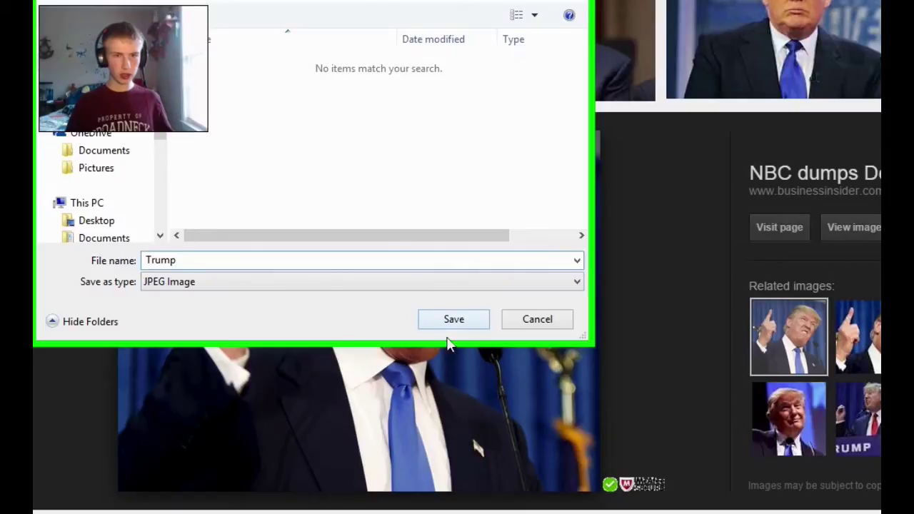
pyautogui.click(468, 327)
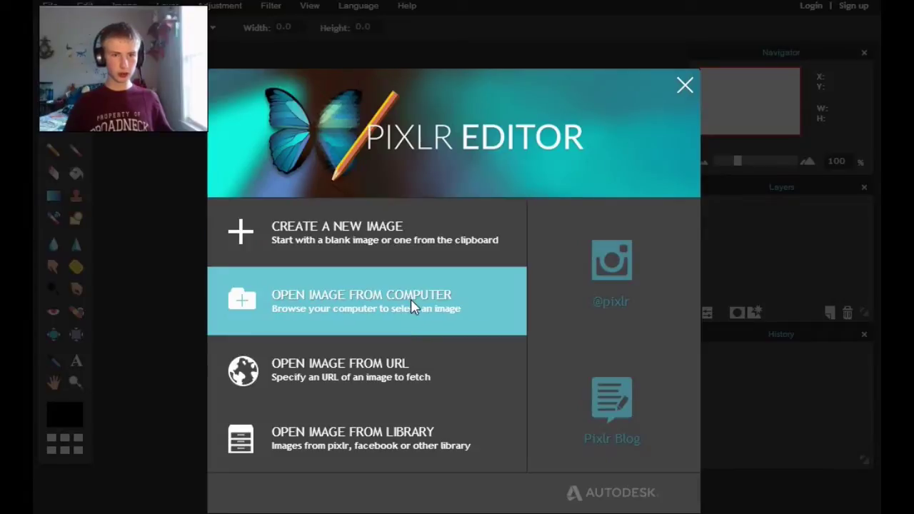
# Start a new blank image named 'MarshmallowTrump'.
pyautogui.click(420, 229)
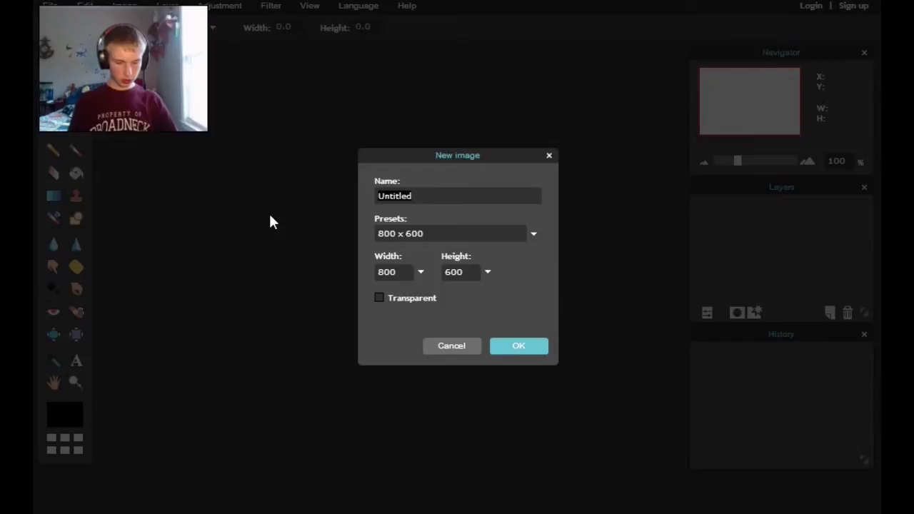
pyautogui.write('Mushr')
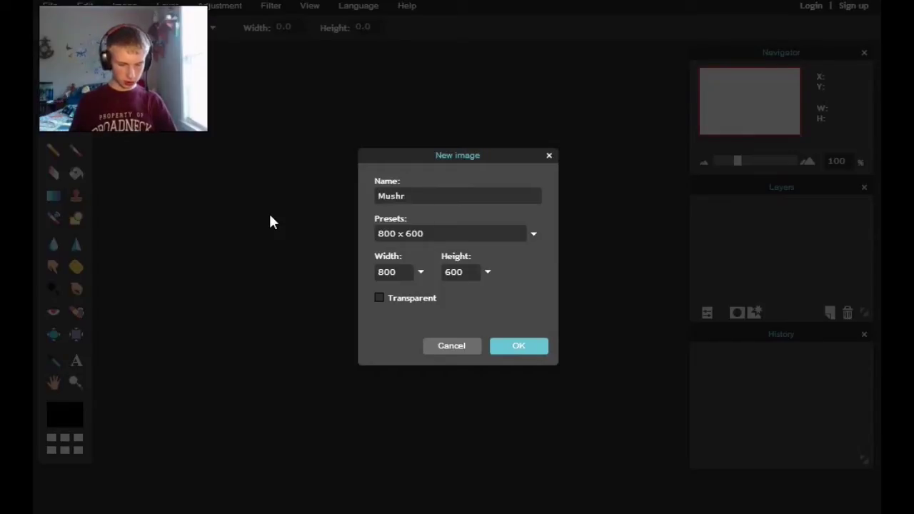
pyautogui.press('BackSpace')
pyautogui.press('BackSpace')
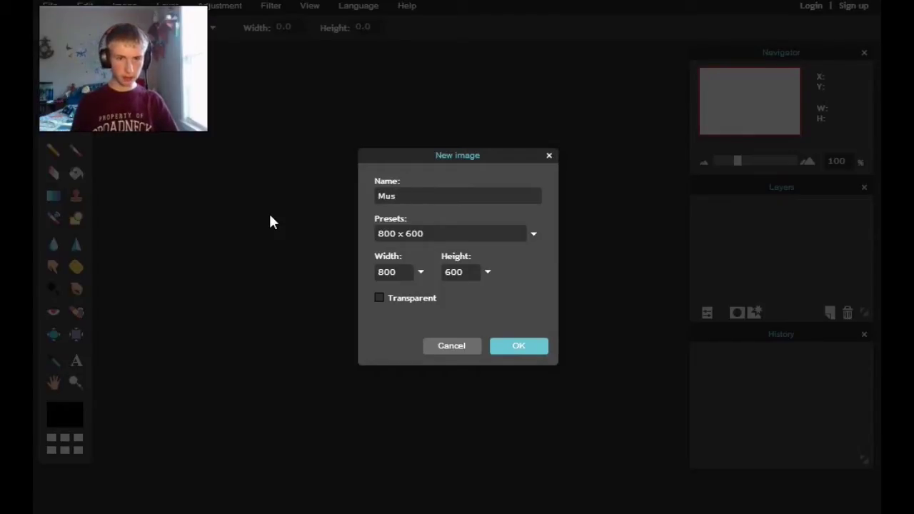
pyautogui.press('BackSpace')
pyautogui.press('BackSpace')
pyautogui.write('ars')
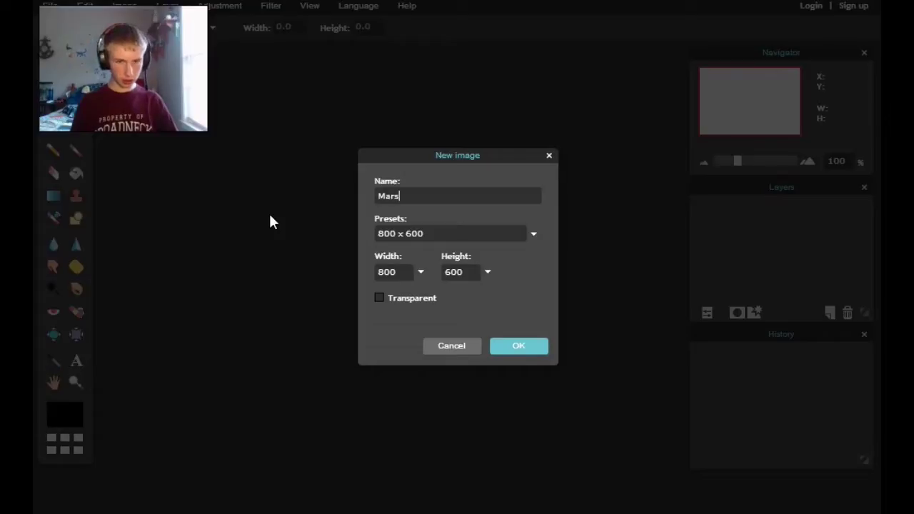
pyautogui.write('hmallow')
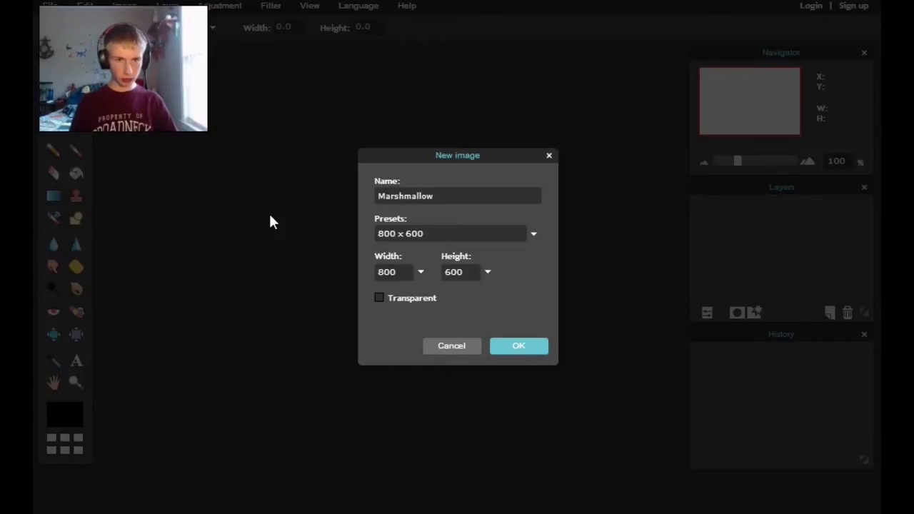
pyautogui.write('Trump')
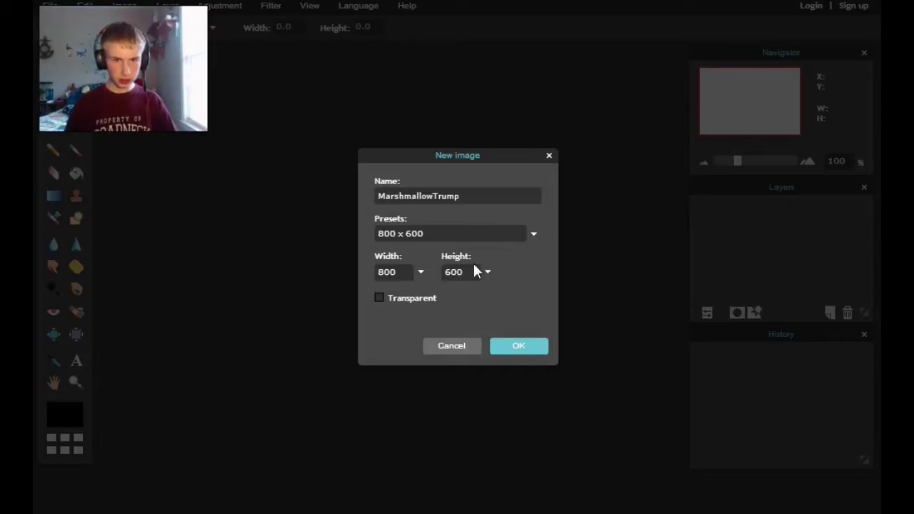
# Cancel the blank image and open the saved Trump jpg from the computer instead.
pyautogui.click(535, 230)
pyautogui.click(579, 281)
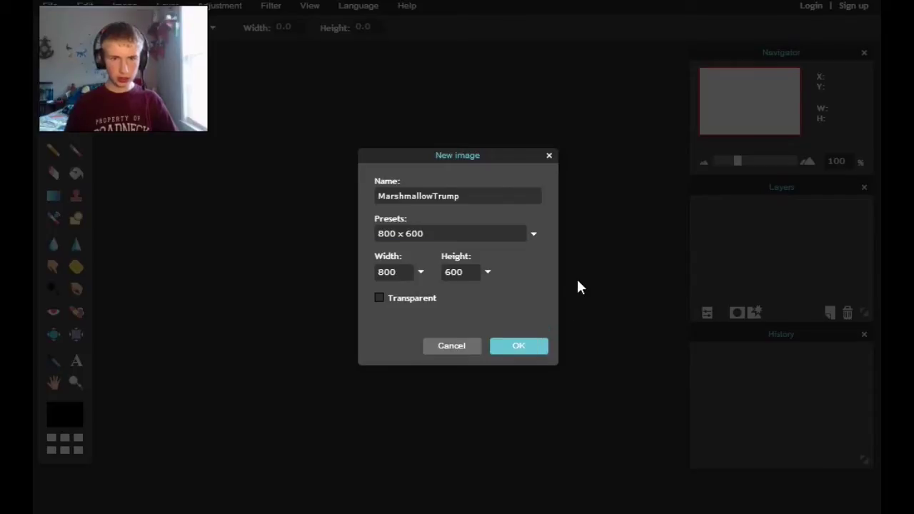
pyautogui.click(439, 349)
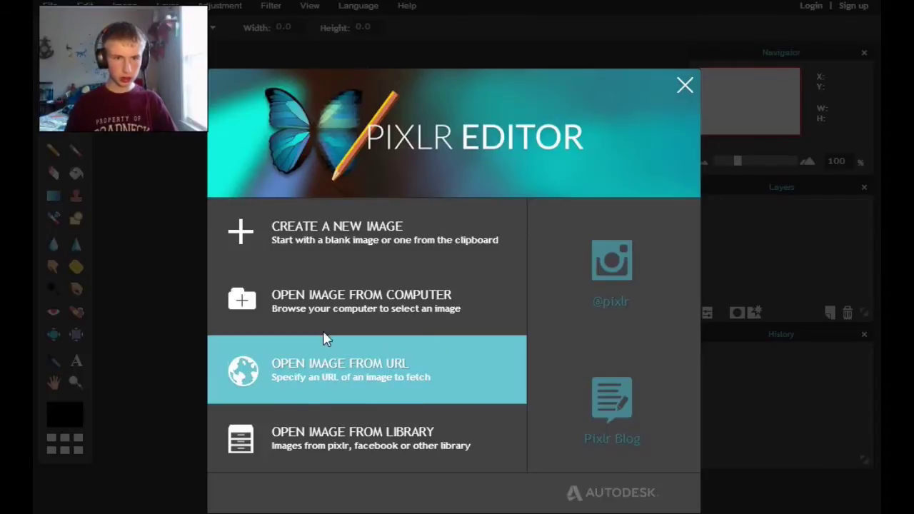
pyautogui.click(386, 301)
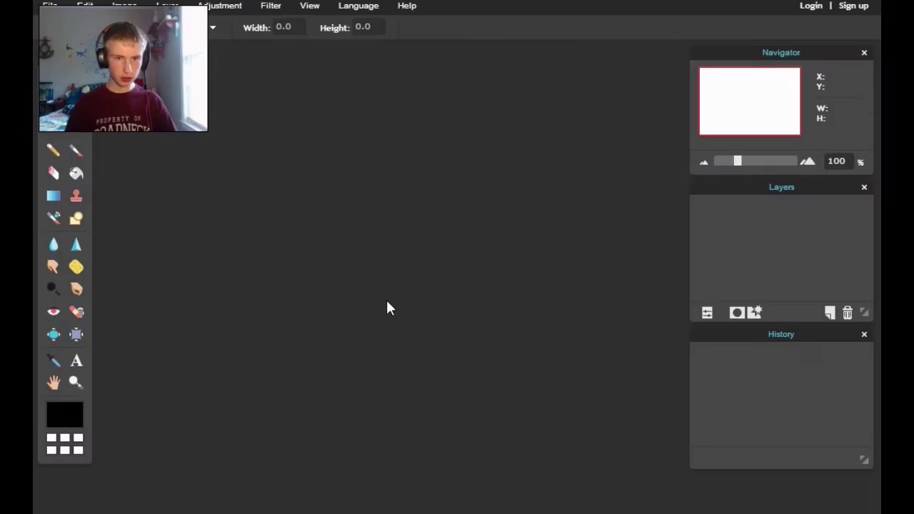
pyautogui.doubleClick(210, 88)
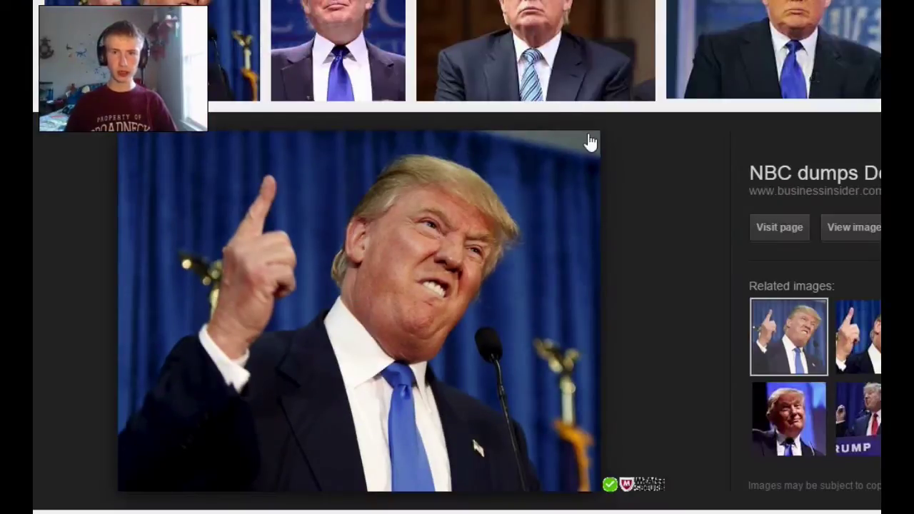
# Replace the image search query with 'marshmallow fluff'.
pyautogui.scroll(5, 590, 143)
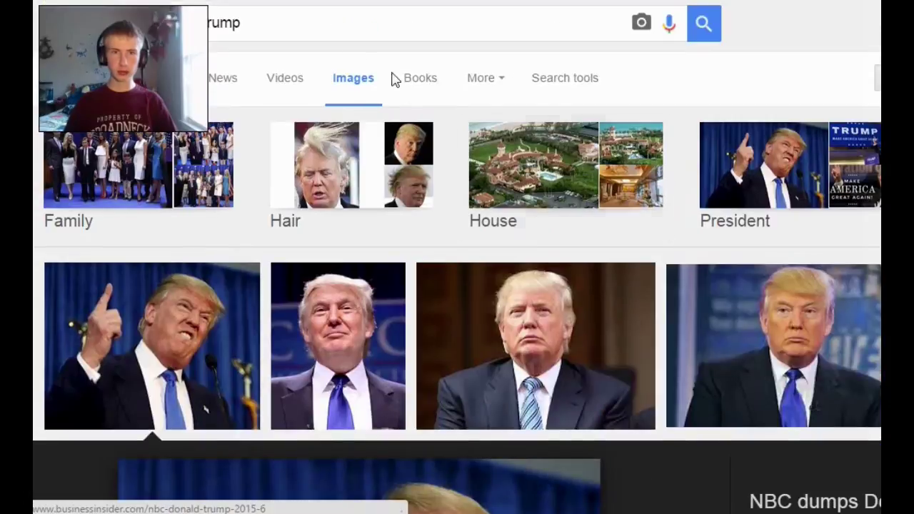
pyautogui.moveTo(243, 23); pyautogui.dragTo(34, 61)
pyautogui.write('ma')
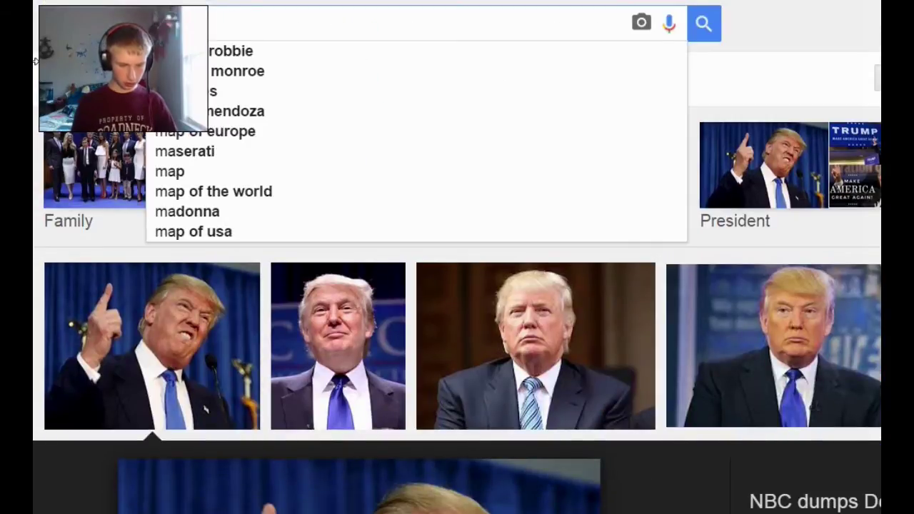
pyautogui.write('rshmal')
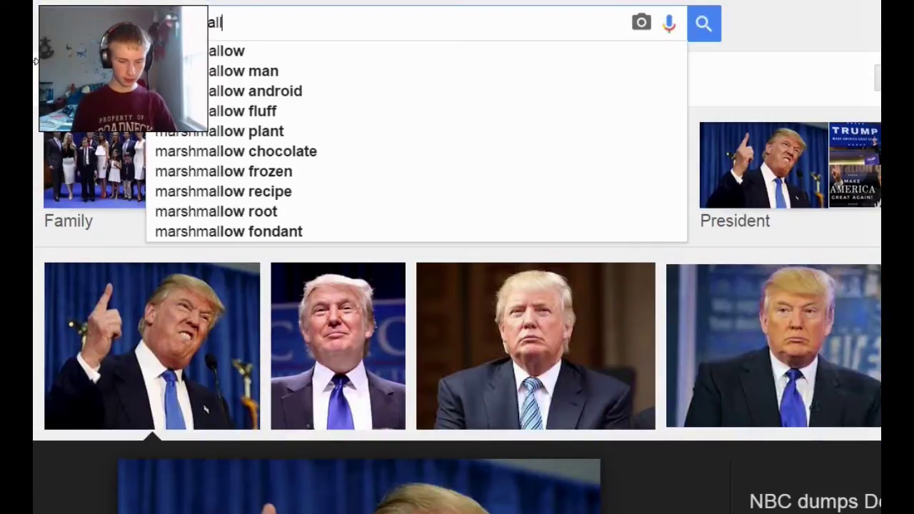
pyautogui.write('low f')
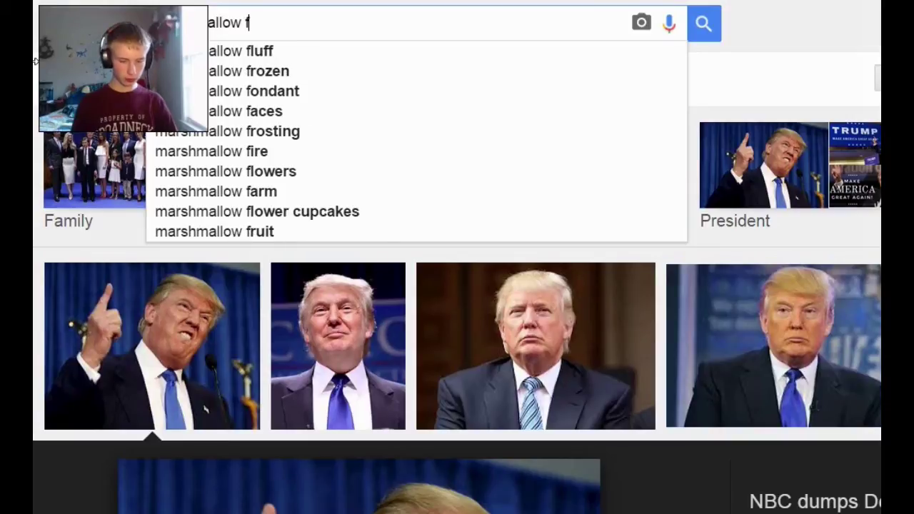
pyautogui.write('luff')
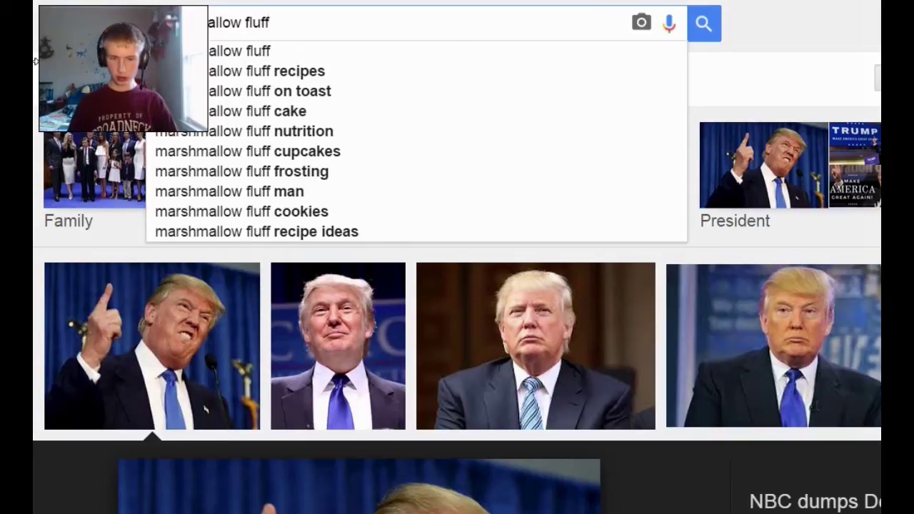
pyautogui.press('Return')
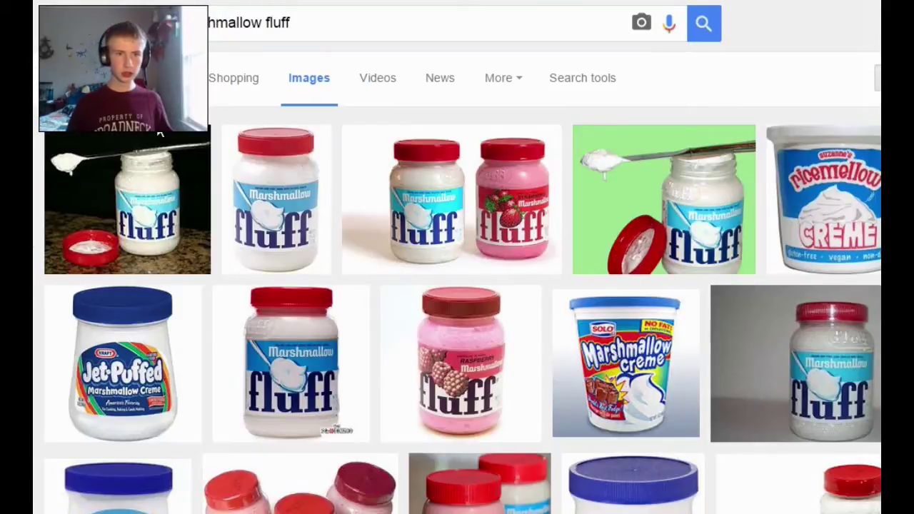
# Save the second fluff jar photo as marshmallow-fluff.jpg.
pyautogui.click(277, 224)
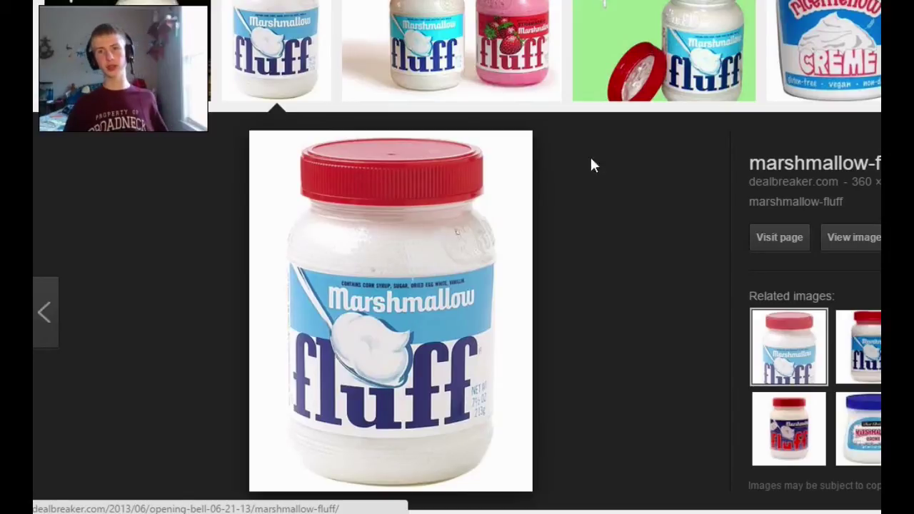
pyautogui.rightClick(372, 318)
pyautogui.click(435, 172)
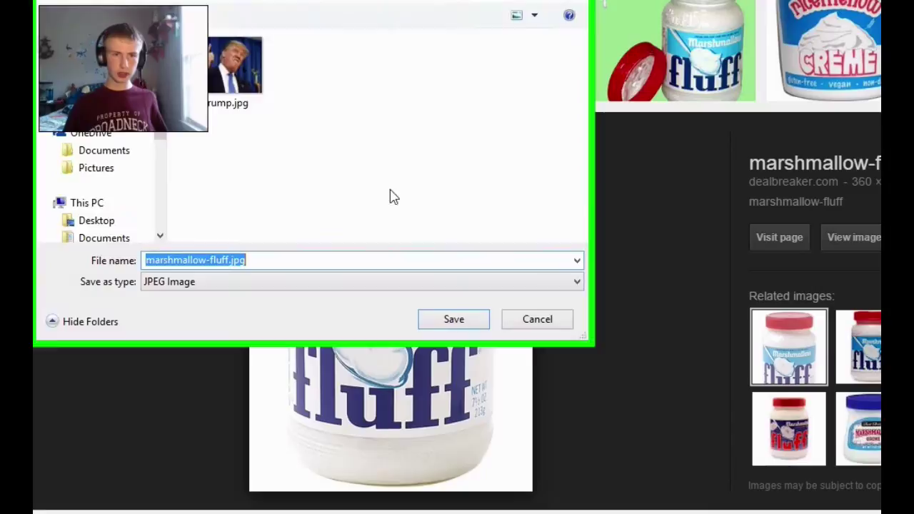
pyautogui.click(448, 321)
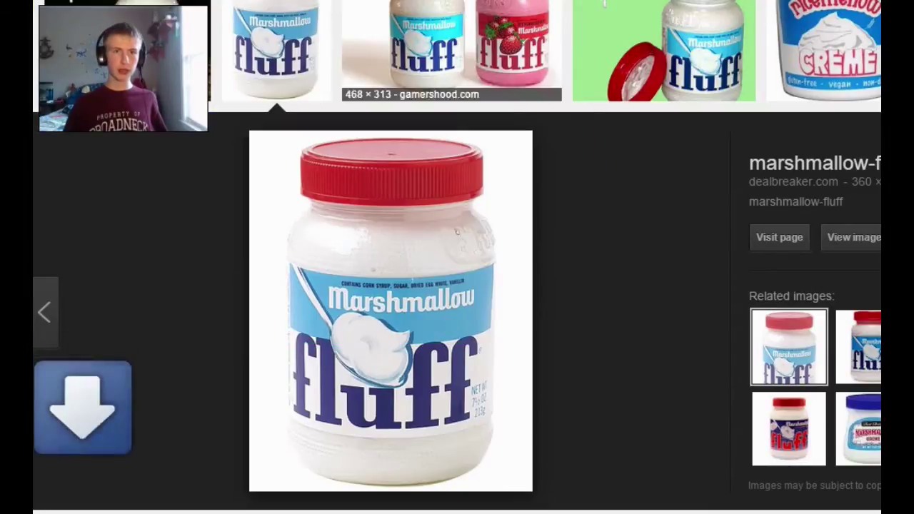
# Close the open Trump image document.
pyautogui.click(76, 195)
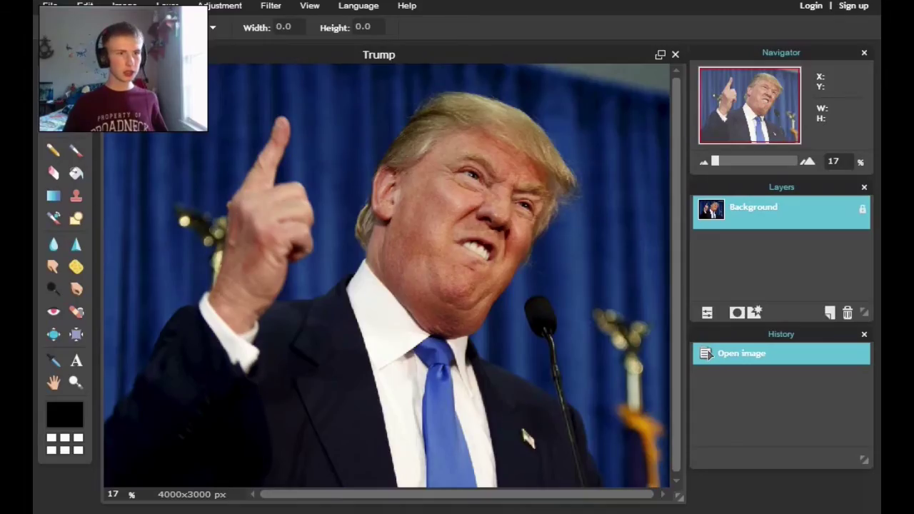
pyautogui.click(50, 5)
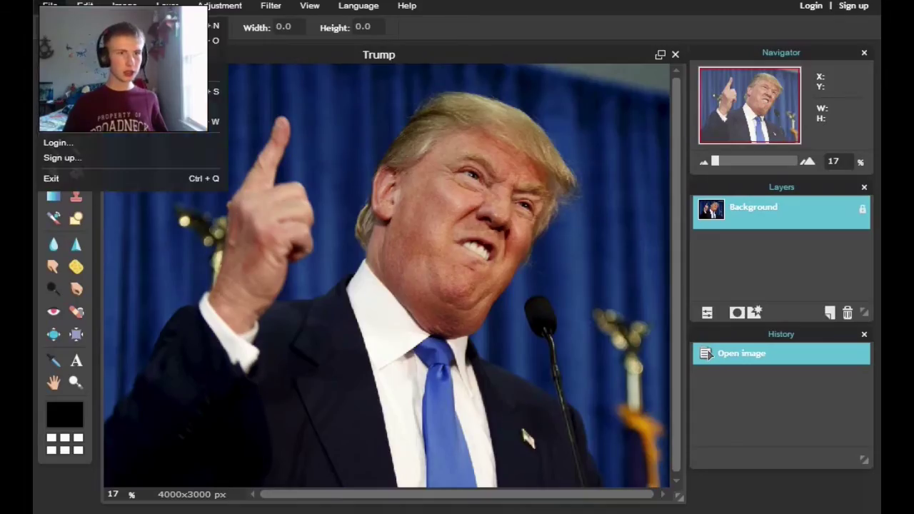
pyautogui.click(590, 31)
pyautogui.click(49, 5)
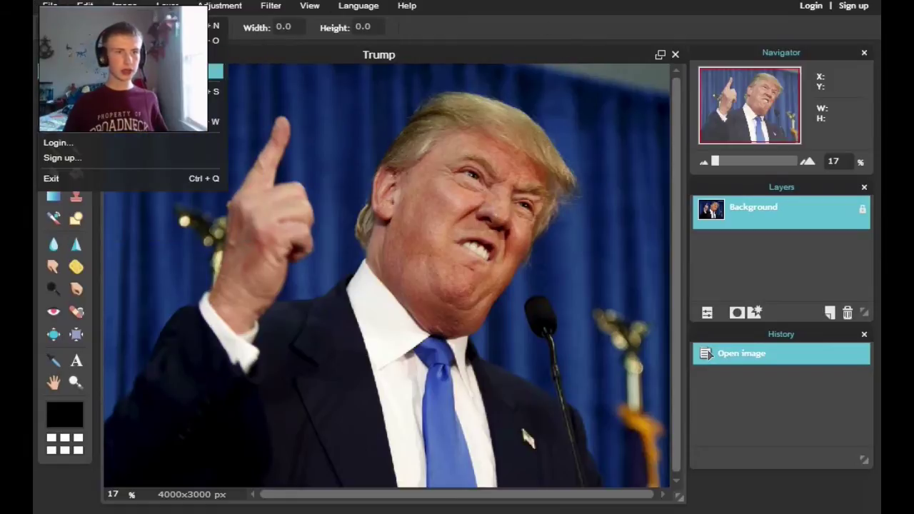
pyautogui.click(68, 130)
# Open marshmallow-fluff.jpg first, then Trump.jpg as a second document.
pyautogui.click(414, 316)
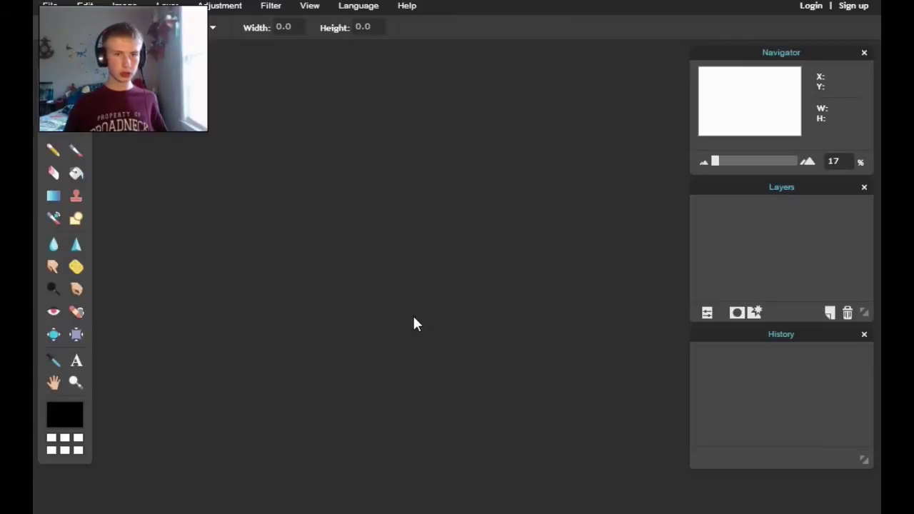
pyautogui.click(225, 100)
pyautogui.doubleClick(225, 100)
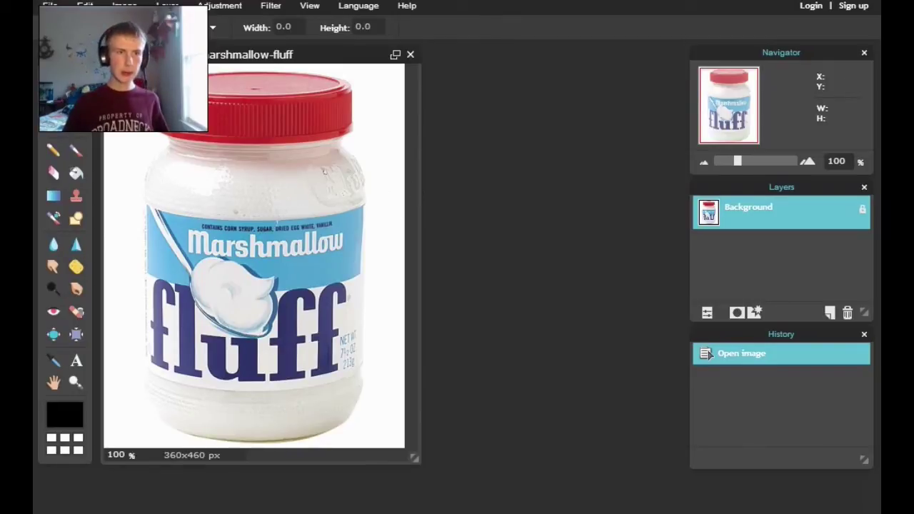
pyautogui.click(50, 5)
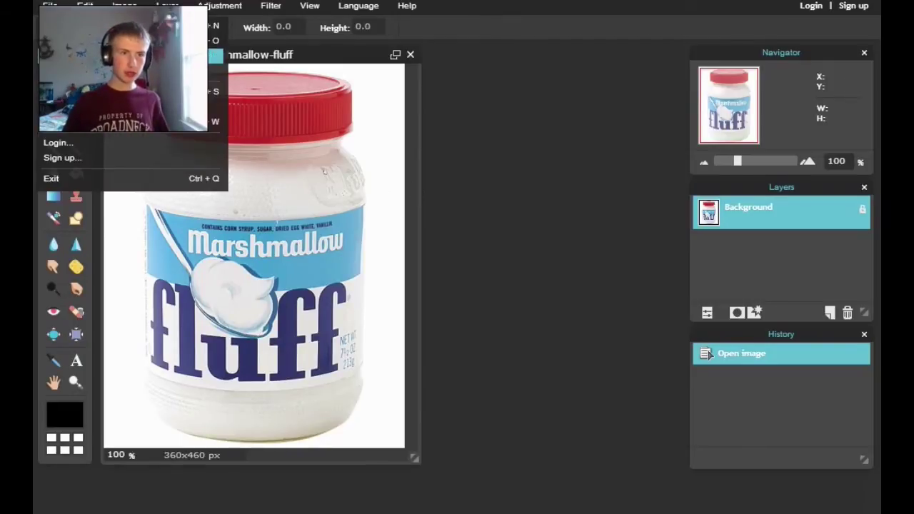
pyautogui.click(128, 41)
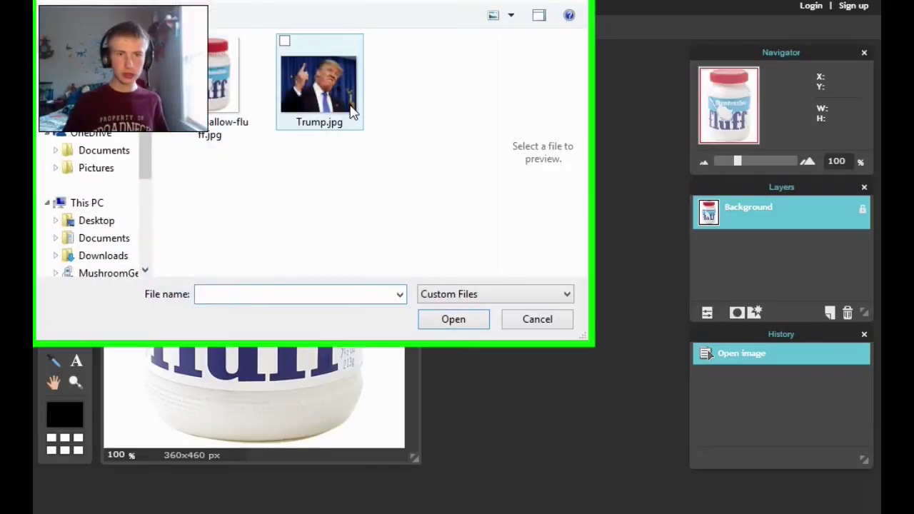
pyautogui.doubleClick(348, 107)
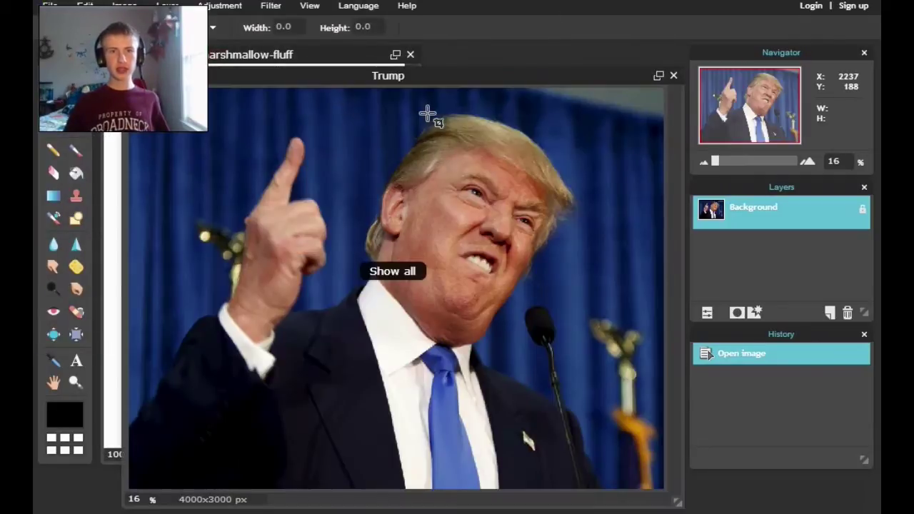
# Position the Trump photo window over the marshmallow jar document.
pyautogui.moveTo(431, 77)
pyautogui.mouseDown()
pyautogui.moveTo(590, 102)
pyautogui.moveTo(749, 100)
pyautogui.moveTo(679, 48)
pyautogui.mouseUp()
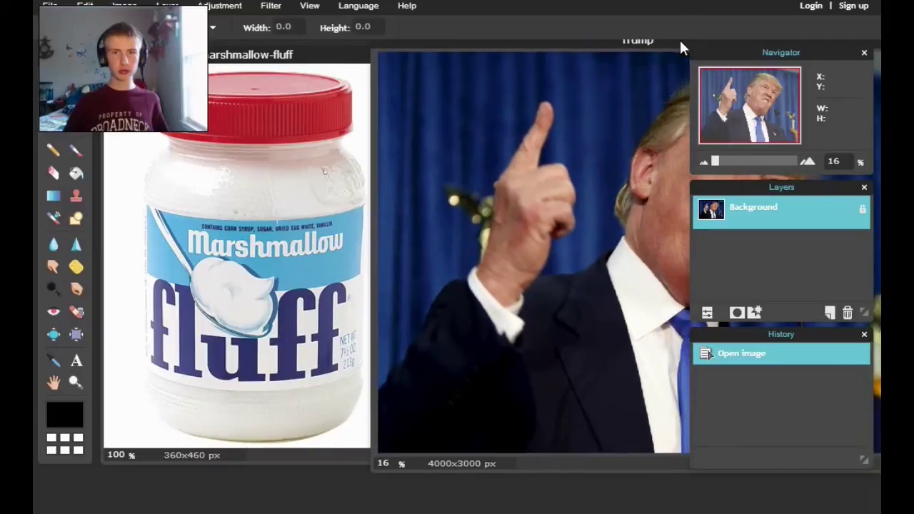
pyautogui.click(321, 57)
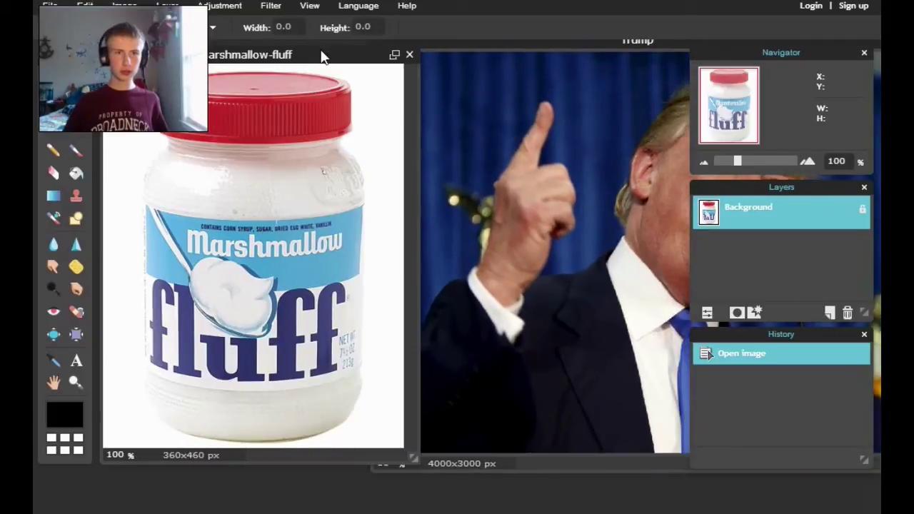
pyautogui.click(470, 68)
pyautogui.moveTo(482, 41)
pyautogui.mouseDown()
pyautogui.moveTo(252, 43)
pyautogui.moveTo(204, 187)
pyautogui.moveTo(279, 159)
pyautogui.moveTo(261, 154)
pyautogui.mouseUp()
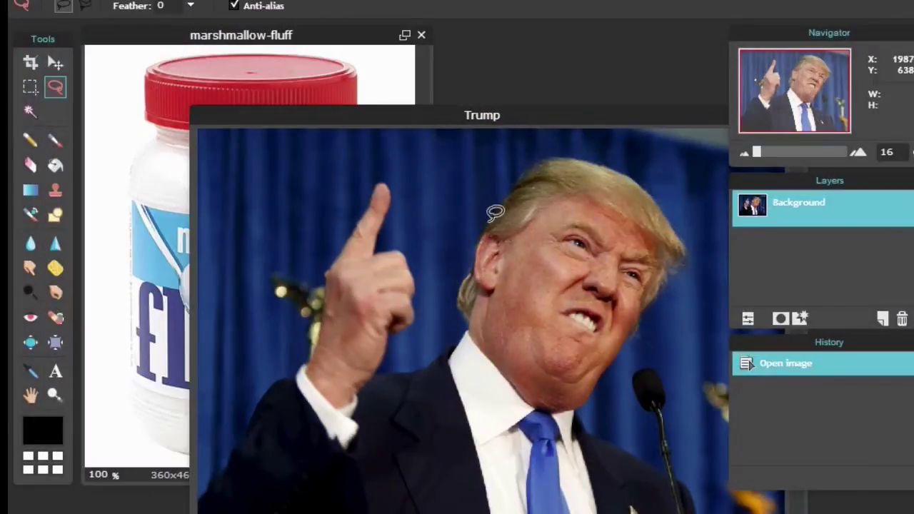
# Lasso Trump's hair and drag the selection away from his head.
pyautogui.moveTo(519, 188); pyautogui.dragTo(593, 152)
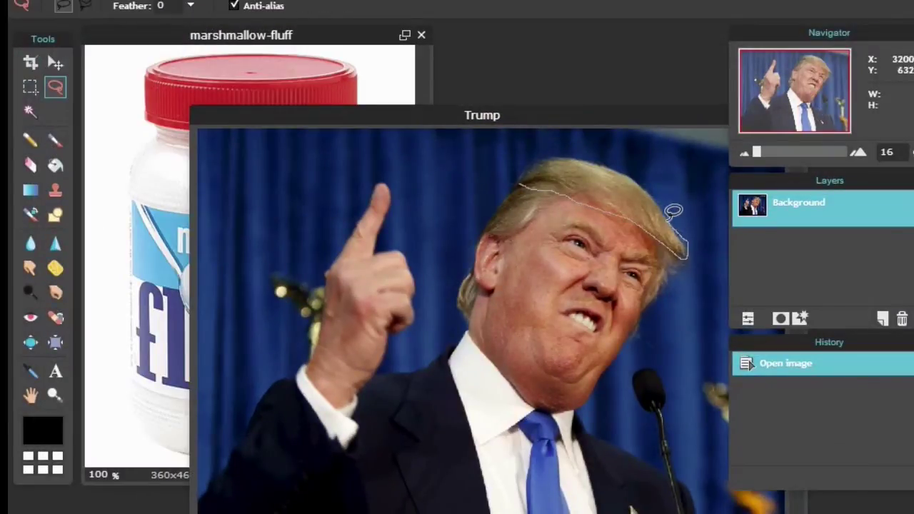
pyautogui.press('v')
pyautogui.moveTo(593, 193); pyautogui.dragTo(553, 193)
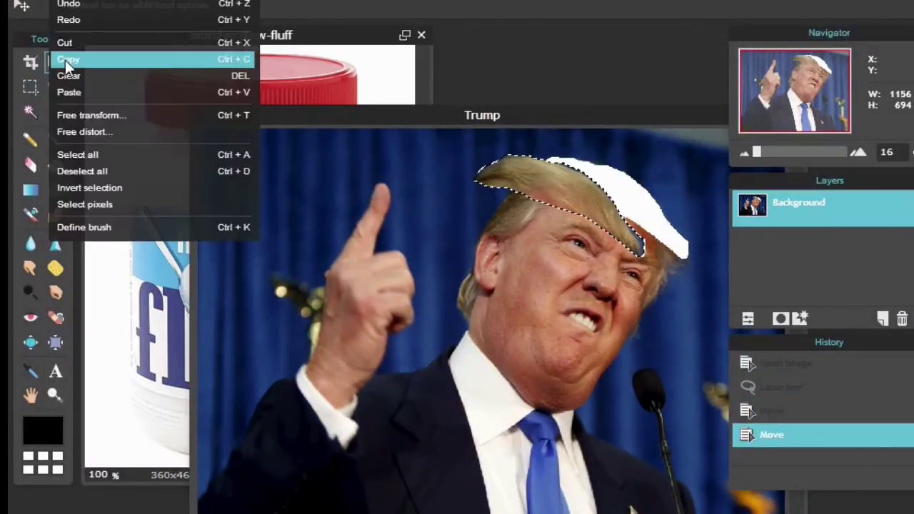
# Paste the hair onto the jar picture, shift it up-left and shrink it.
pyautogui.hotkey('ctrl', 'v')
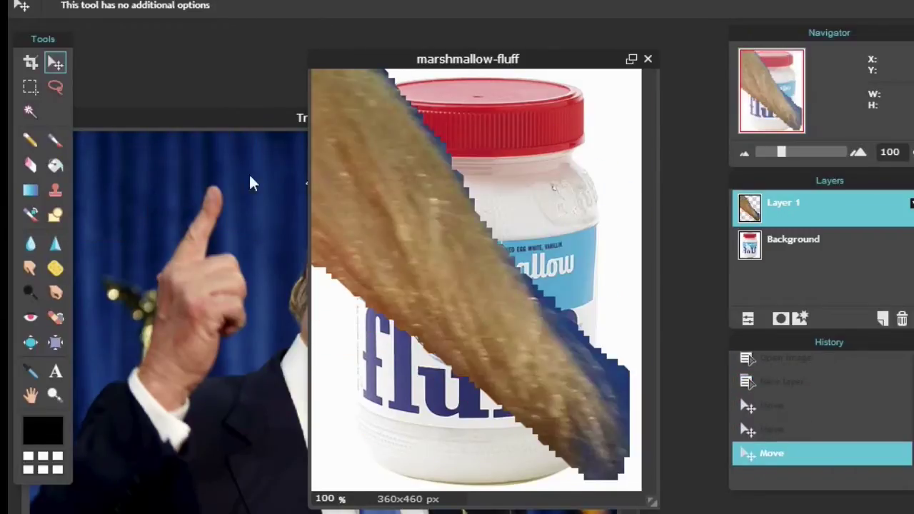
pyautogui.press('m')
pyautogui.press('v')
pyautogui.moveTo(335, 150); pyautogui.dragTo(250, 57)
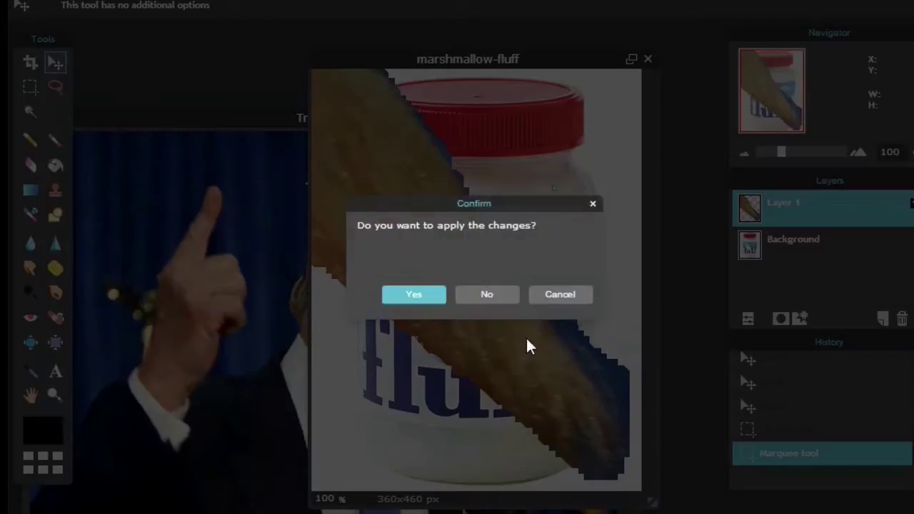
pyautogui.press('Return')
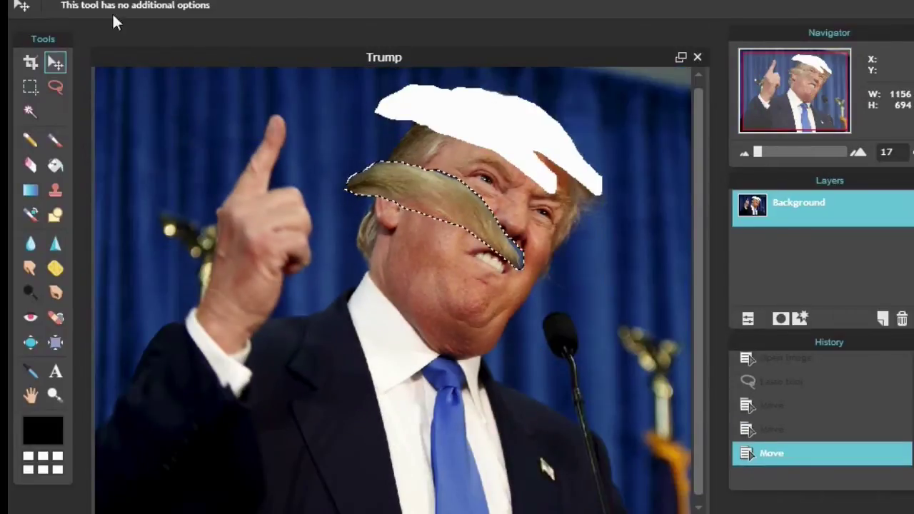
pyautogui.click(95, 118)
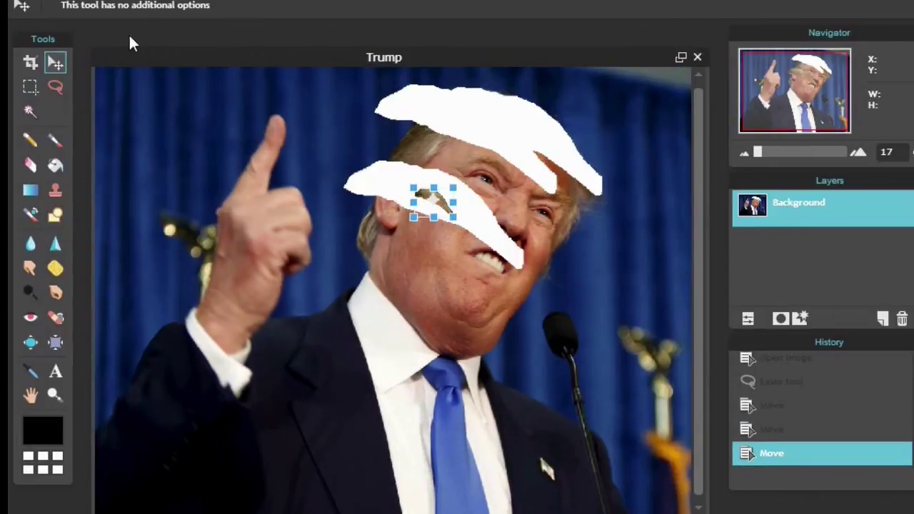
pyautogui.press('l')
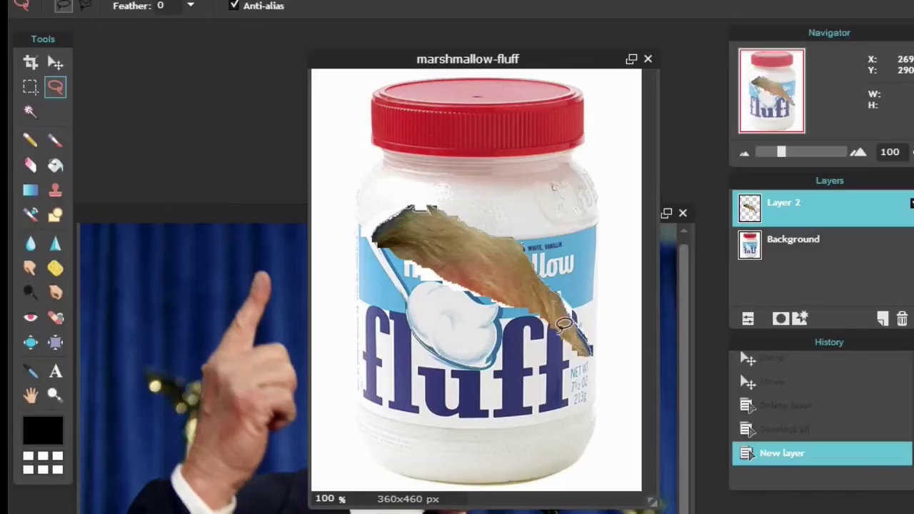
# Trim away the unwanted hair and drop the piece onto the spoon's fluff dollop.
pyautogui.moveTo(564, 286); pyautogui.dragTo(386, 236)
pyautogui.press('v')
pyautogui.moveTo(394, 198); pyautogui.dragTo(428, 236)
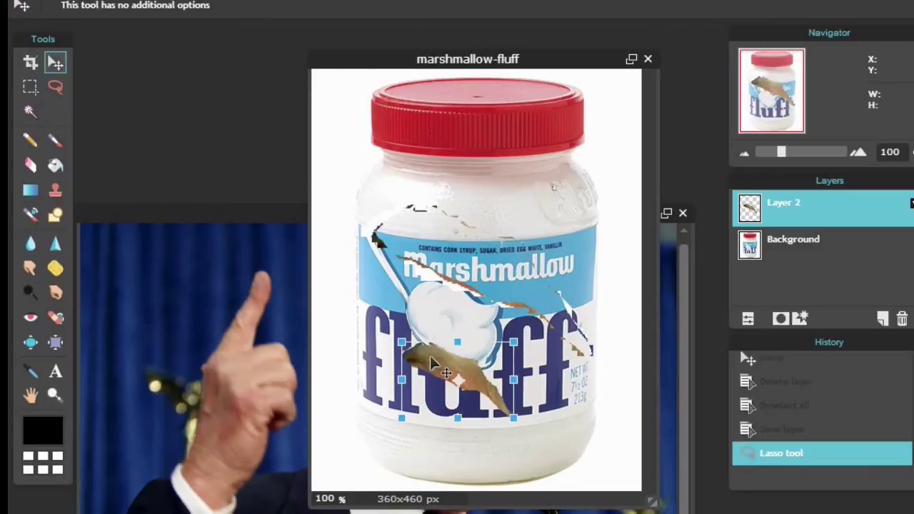
pyautogui.press('l')
pyautogui.moveTo(385, 143); pyautogui.dragTo(453, 257)
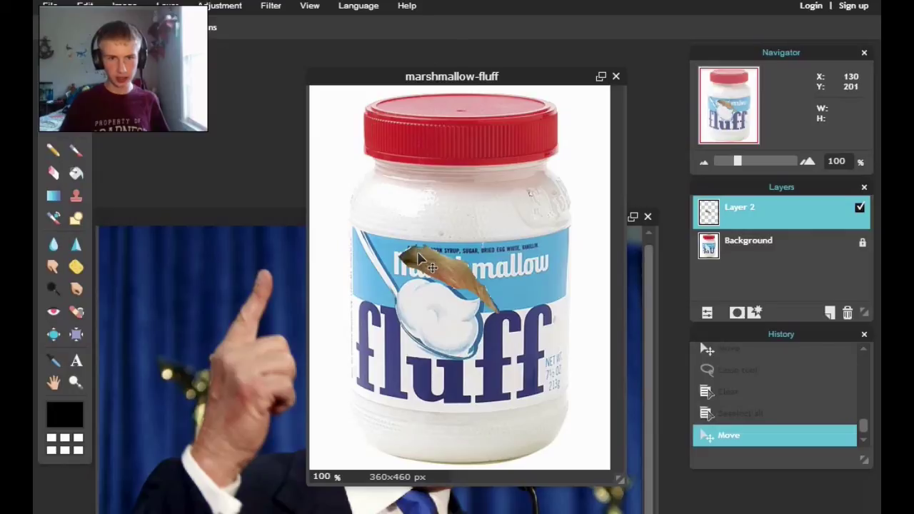
pyautogui.moveTo(421, 259); pyautogui.dragTo(427, 286)
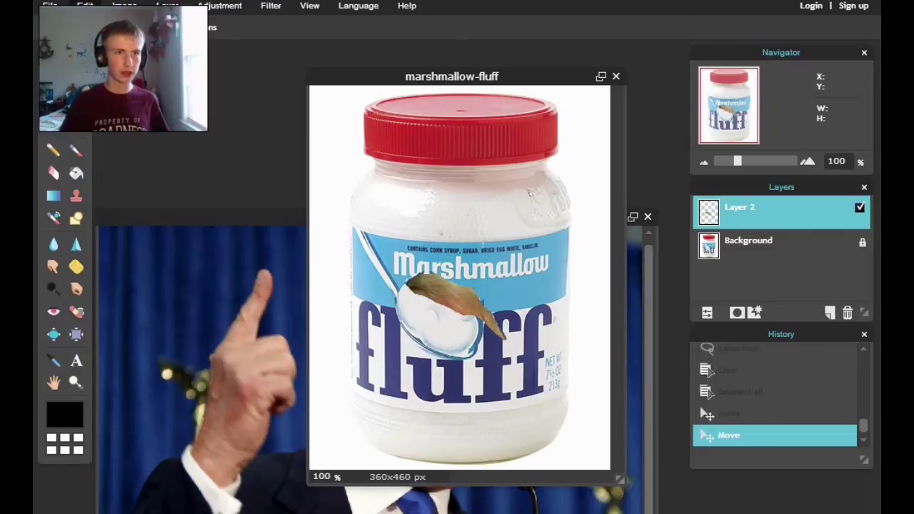
# Rotate the hair piece slightly with Edit > Free transform.
pyautogui.click(85, 6)
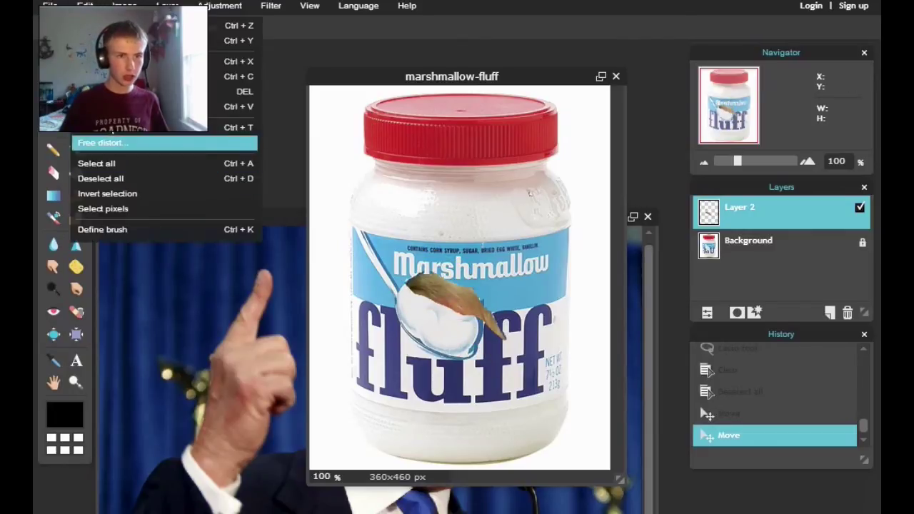
pyautogui.click(114, 143)
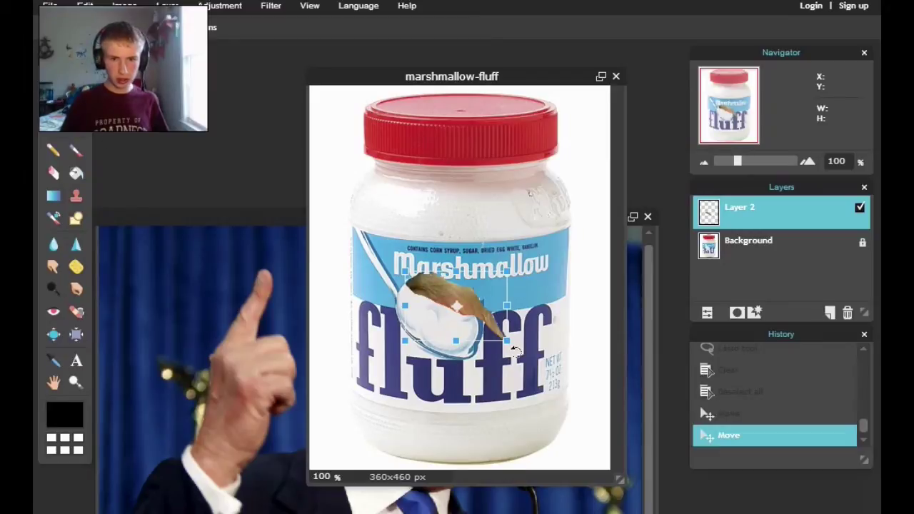
pyautogui.moveTo(515, 343)
pyautogui.mouseDown()
pyautogui.moveTo(519, 379)
pyautogui.moveTo(546, 336)
pyautogui.mouseUp()
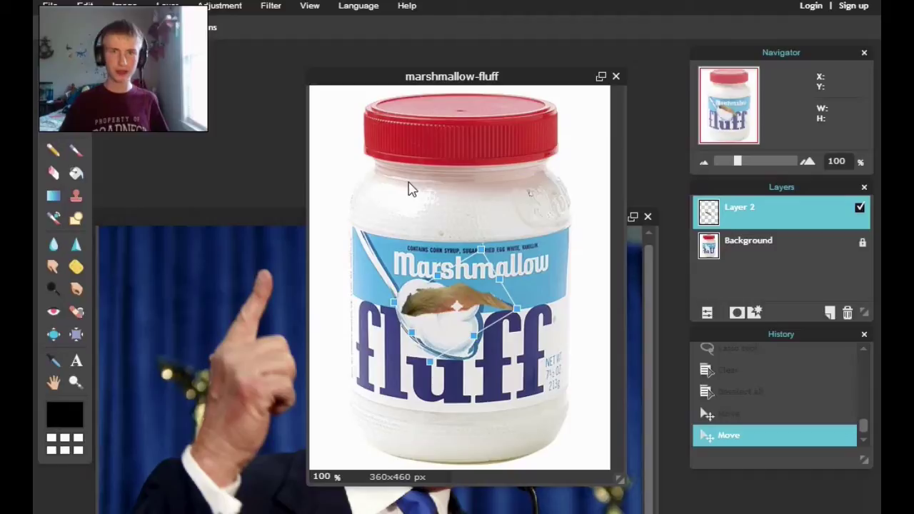
pyautogui.press('Return')
pyautogui.click(86, 7)
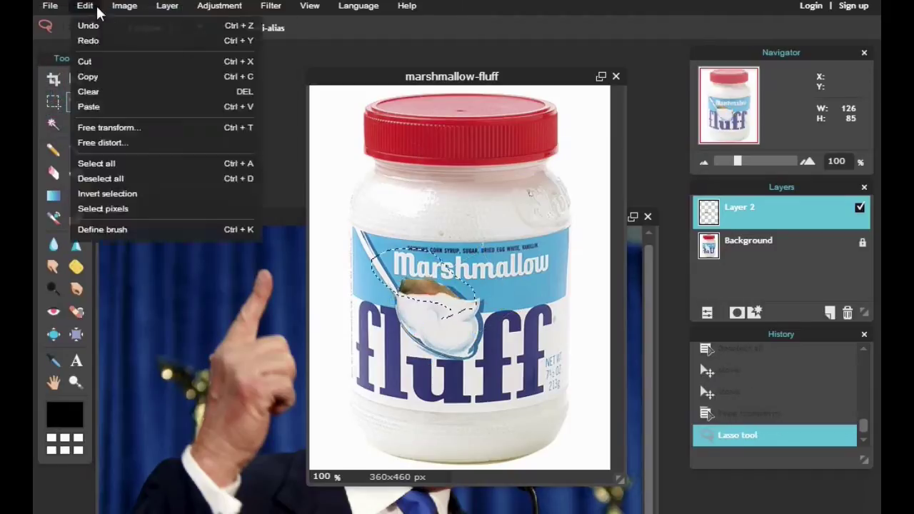
# Paste and transform more hair copies across the dollop, then duplicate Layer 10.
pyautogui.click(109, 111)
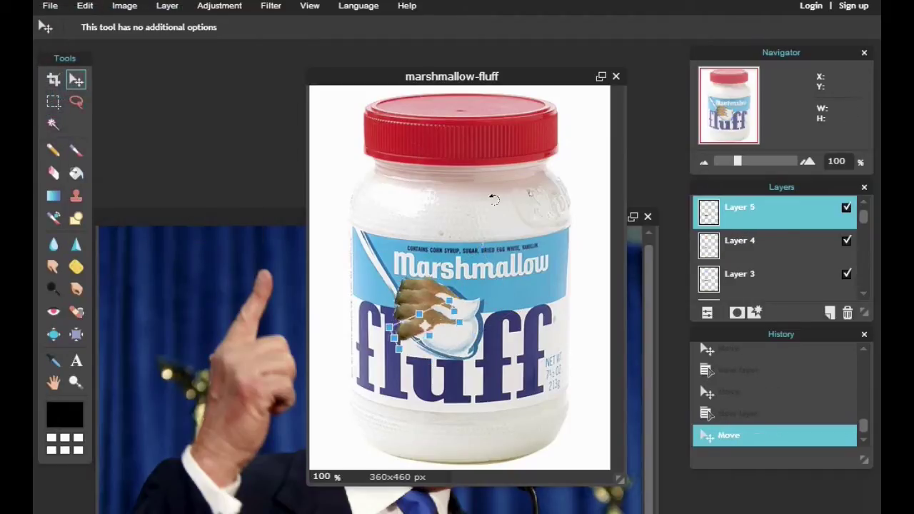
pyautogui.hotkey('ctrl', 'v')
pyautogui.moveTo(429, 307)
pyautogui.mouseDown()
pyautogui.moveTo(439, 350)
pyautogui.moveTo(413, 300)
pyautogui.moveTo(468, 302)
pyautogui.moveTo(451, 346)
pyautogui.mouseUp()
pyautogui.hotkey('ctrl', 't')
pyautogui.hotkey('ctrl', 'v')
pyautogui.hotkey('ctrl', 'v')
pyautogui.hotkey('ctrl', 'v')
pyautogui.hotkey('ctrl', 'v')
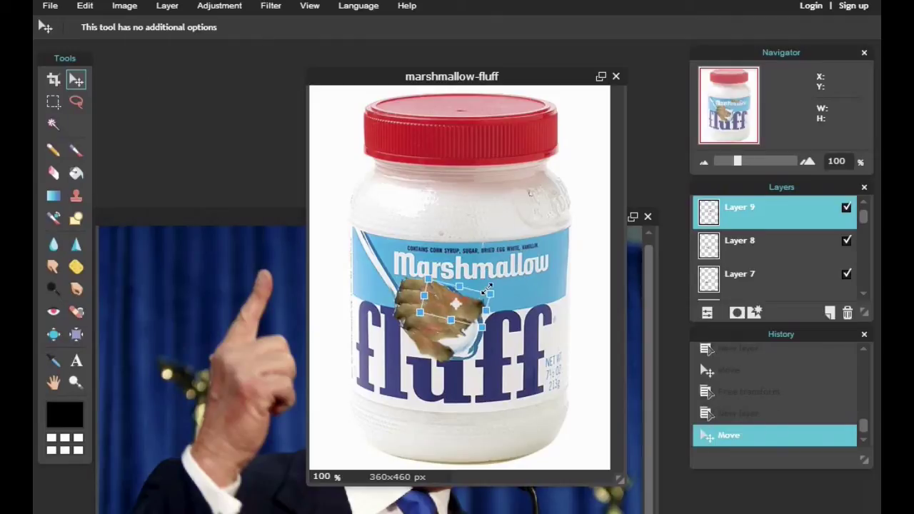
pyautogui.hotkey('ctrl', 't')
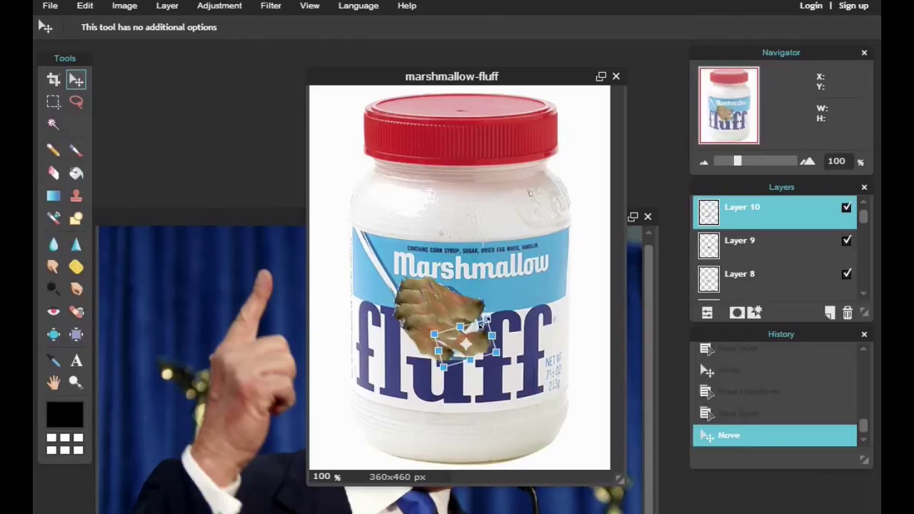
pyautogui.press('Return')
pyautogui.hotkey('ctrl', 'j')
# Blur the edges and lower part of the hair patch on the jar.
pyautogui.press('r')
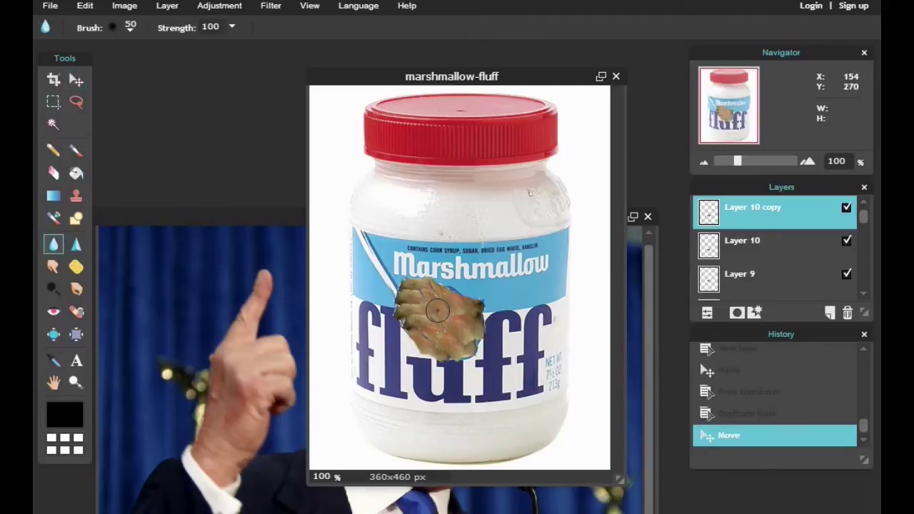
pyautogui.moveTo(419, 306); pyautogui.dragTo(433, 346)
pyautogui.moveTo(411, 306); pyautogui.dragTo(430, 346)
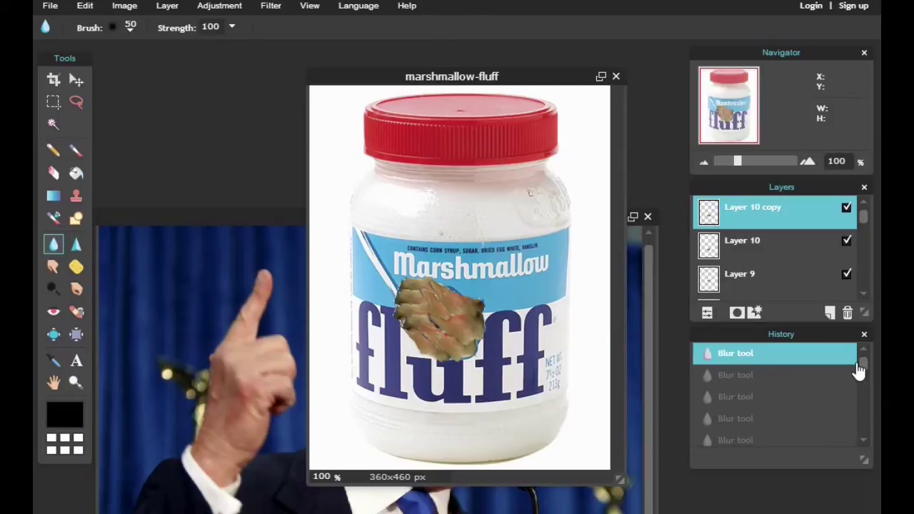
pyautogui.scroll(2, 860, 411)
pyautogui.moveTo(411, 307); pyautogui.dragTo(456, 359)
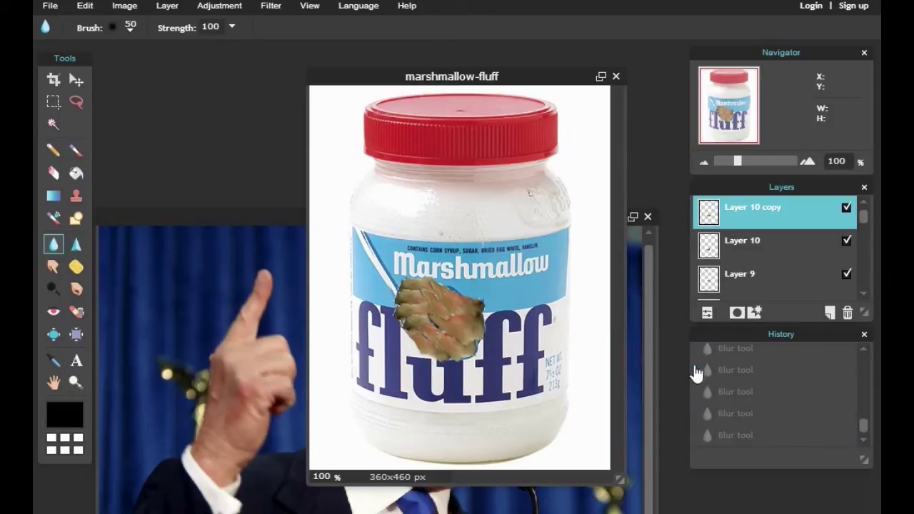
# Try sharpening part of the hair patch, undo it, and blur it again.
pyautogui.click(76, 245)
pyautogui.moveTo(436, 314); pyautogui.dragTo(461, 336)
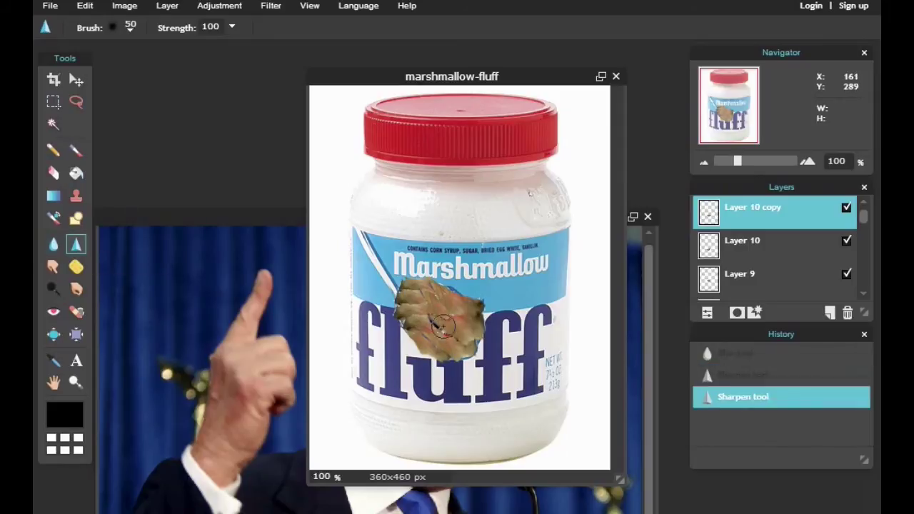
pyautogui.press('r')
pyautogui.moveTo(413, 314); pyautogui.dragTo(410, 327)
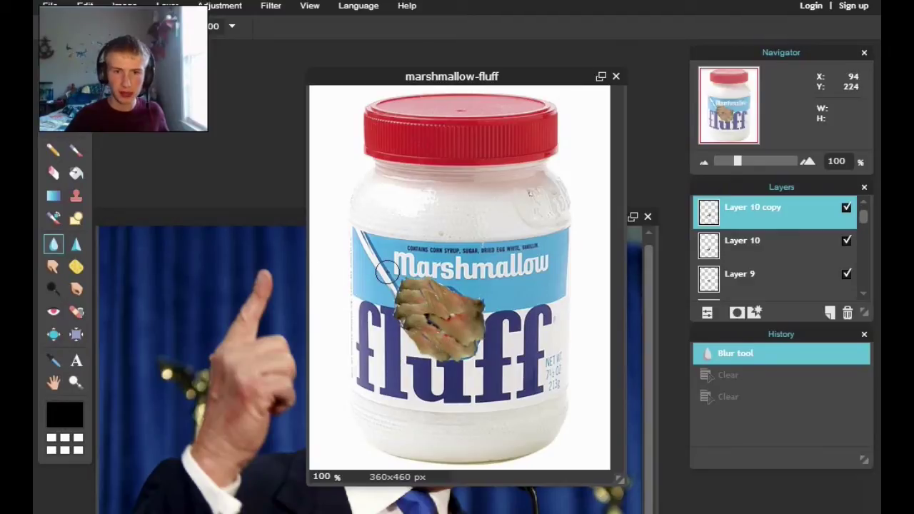
# Blur a spot and the upper part of the hair patch a bit more.
pyautogui.click(413, 309)
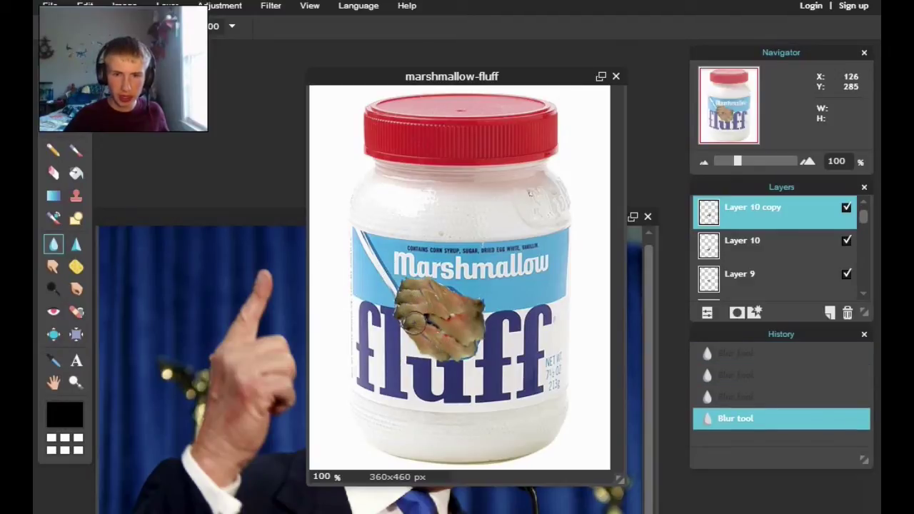
pyautogui.moveTo(414, 320); pyautogui.dragTo(413, 290)
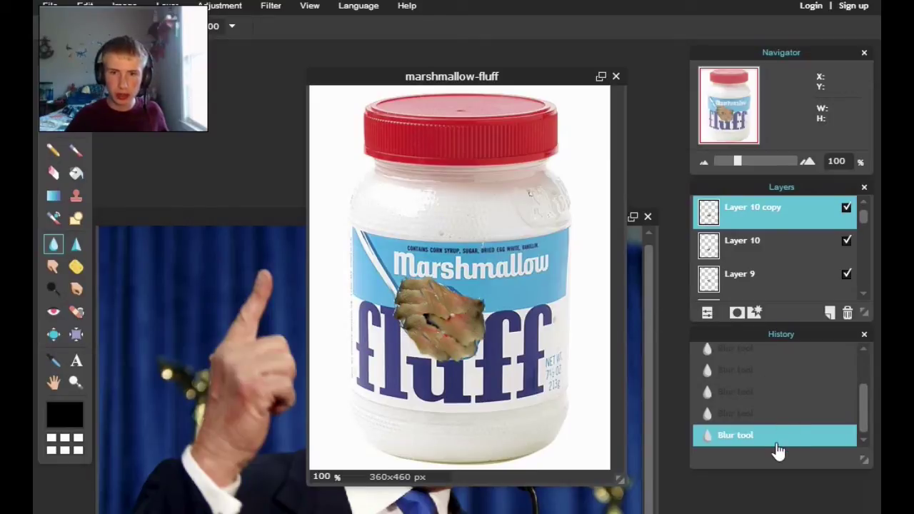
pyautogui.press('Delete')
# Revert the hair patch to its first blur step using the History panel.
pyautogui.click(758, 415)
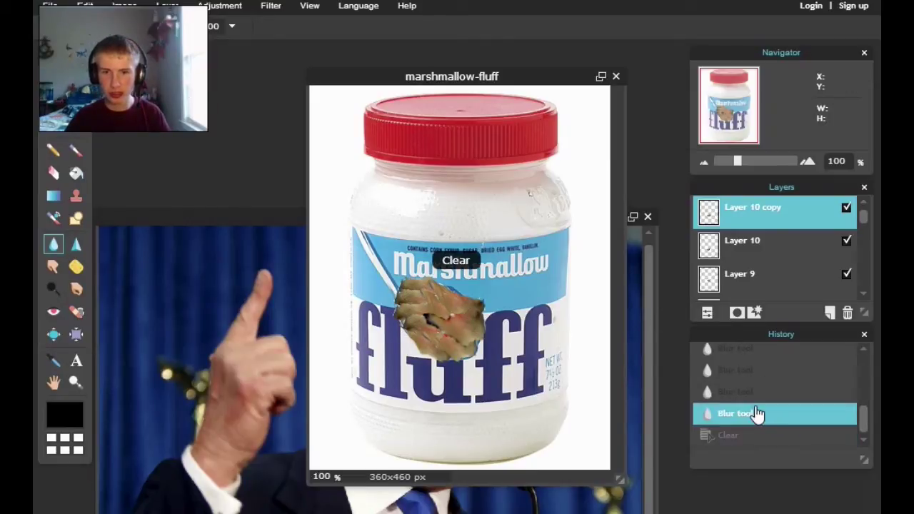
pyautogui.click(756, 394)
pyautogui.click(751, 371)
pyautogui.click(748, 353)
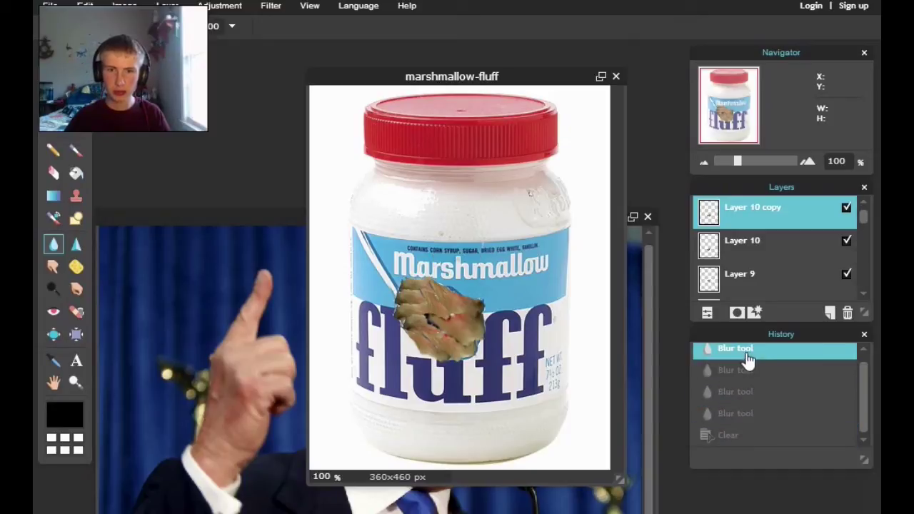
pyautogui.press('Delete')
pyautogui.hotkey('ctrl', 'z')
pyautogui.press('Delete')
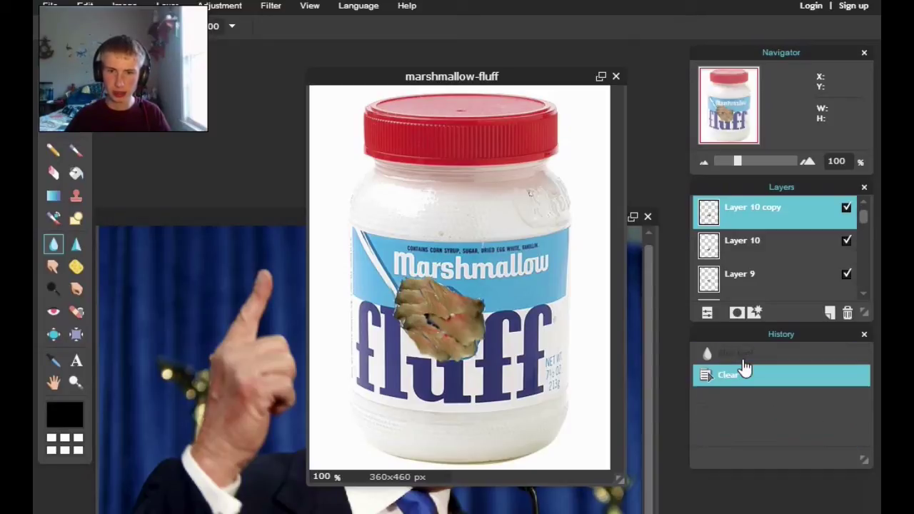
pyautogui.press('Delete')
pyautogui.click(745, 362)
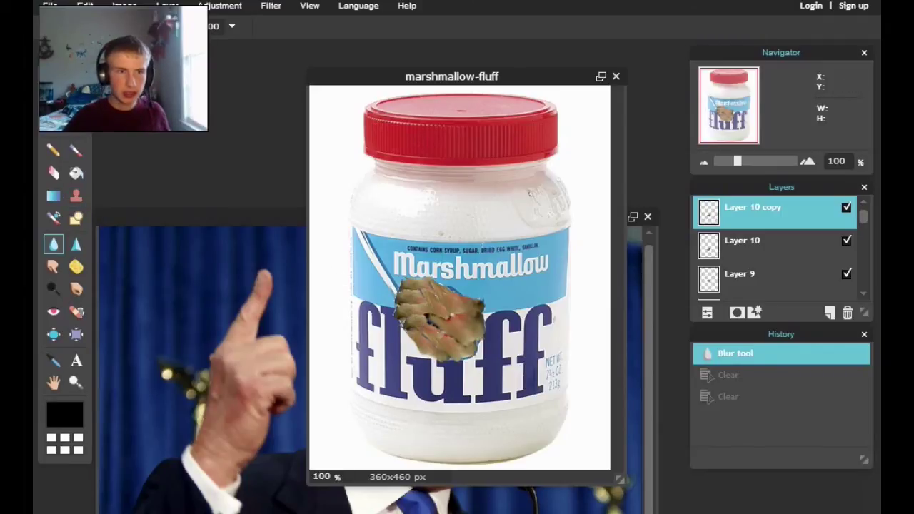
pyautogui.press('v')
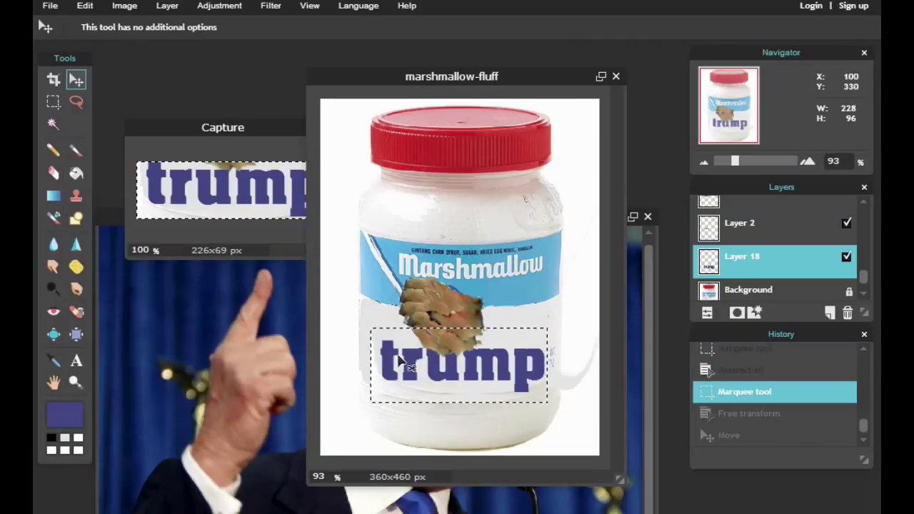
# Delete the selected 'fluff' lettering and copy the word 'trump' from the Capture image.
pyautogui.moveTo(402, 361); pyautogui.dragTo(395, 357)
pyautogui.press('Delete')
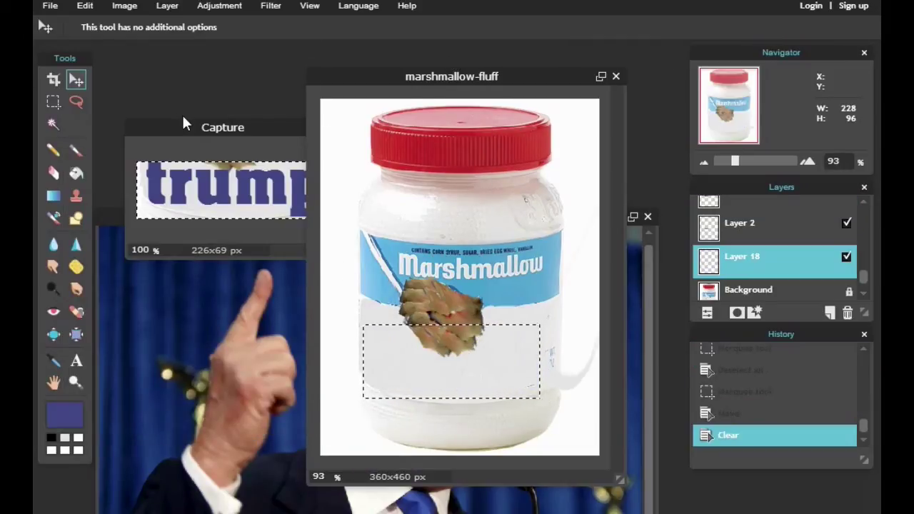
pyautogui.click(153, 126)
pyautogui.click(85, 5)
pyautogui.click(140, 77)
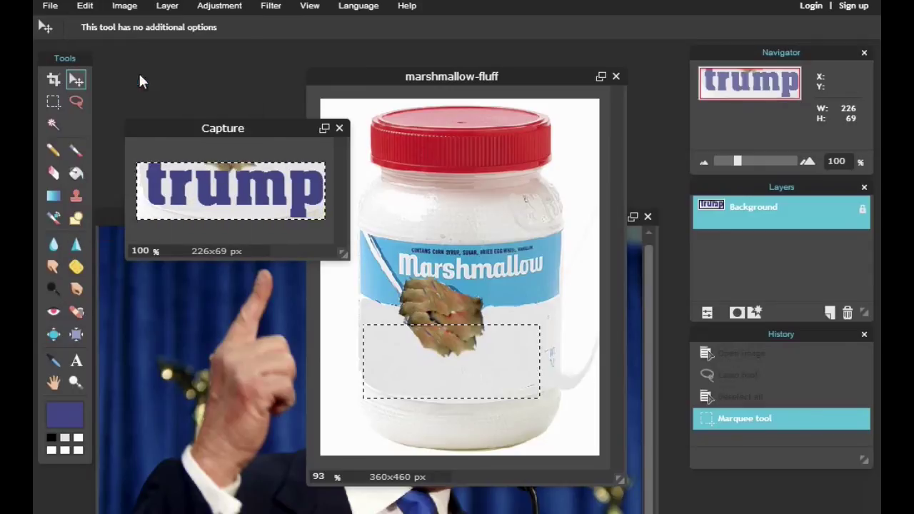
# Paste 'trump' onto the jar and move it down to where 'fluff' was.
pyautogui.click(451, 76)
pyautogui.click(85, 5)
pyautogui.click(92, 107)
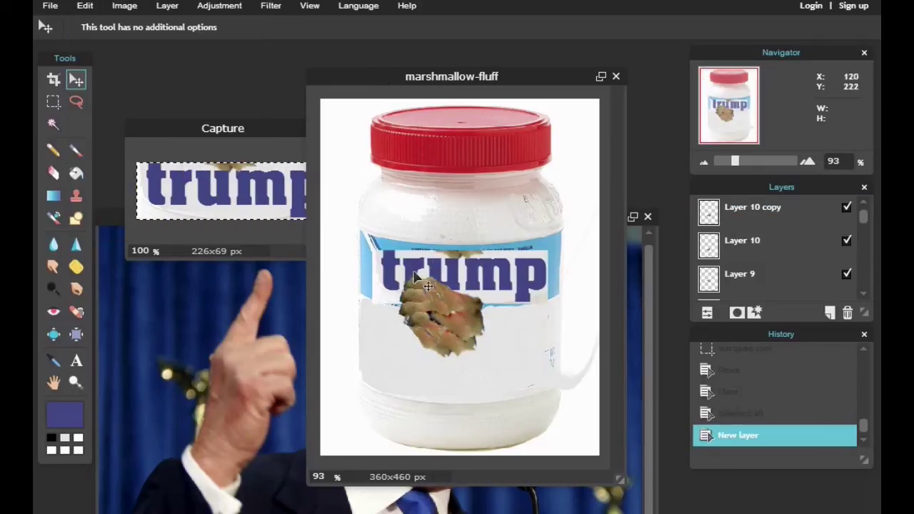
pyautogui.moveTo(427, 286); pyautogui.dragTo(424, 382)
# Free-transform the 'trump' lettering taller and wider, then apply the change.
pyautogui.click(85, 5)
pyautogui.click(122, 125)
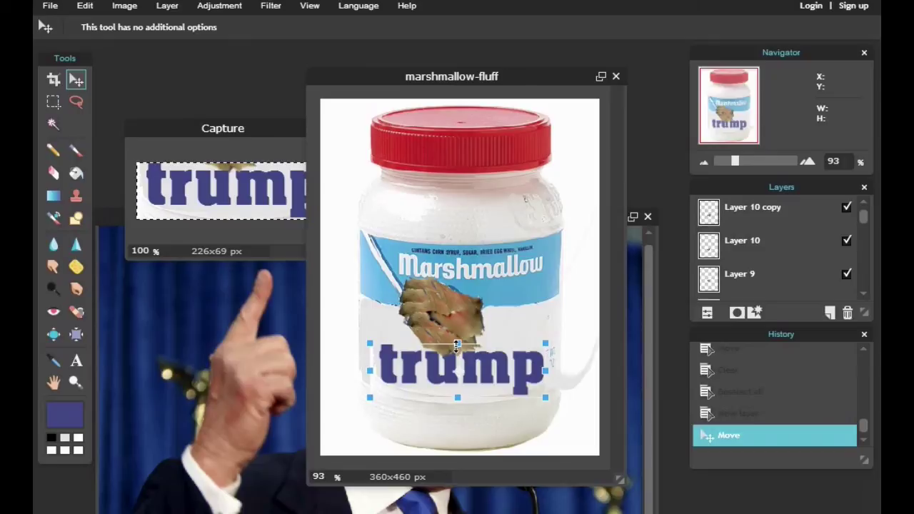
pyautogui.moveTo(457, 347); pyautogui.dragTo(454, 306)
pyautogui.moveTo(480, 350)
pyautogui.mouseDown()
pyautogui.moveTo(486, 388)
pyautogui.moveTo(439, 325)
pyautogui.mouseUp()
pyautogui.moveTo(366, 369); pyautogui.dragTo(356, 366)
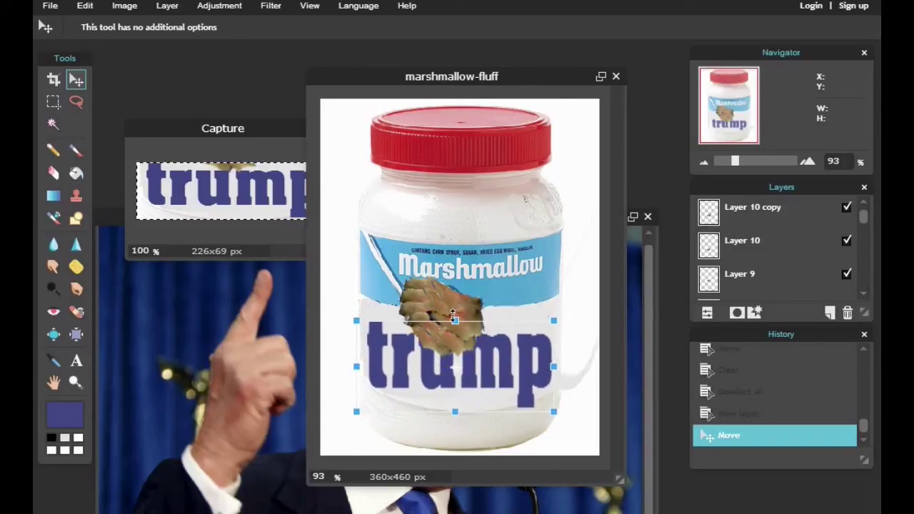
pyautogui.click(428, 255)
pyautogui.click(402, 292)
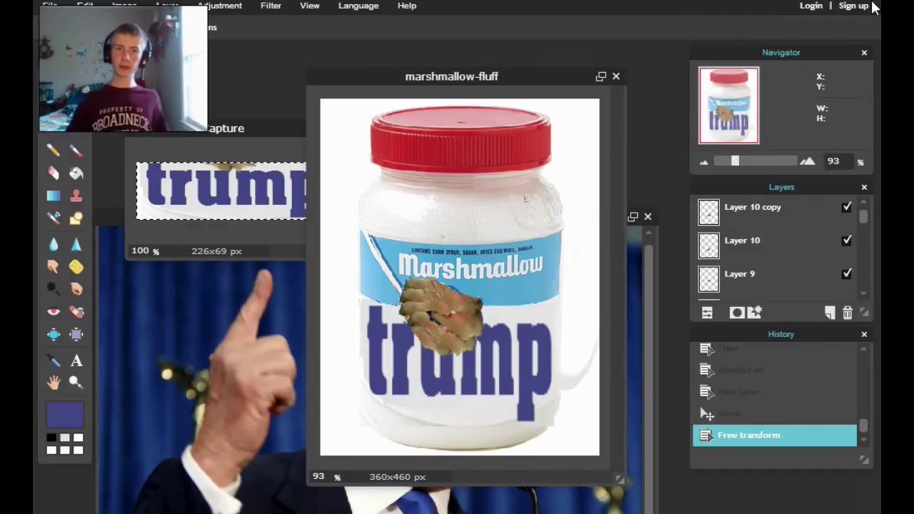
# Nudge the 'trump' lettering slightly right, beneath the hair patch.
pyautogui.moveTo(500, 75)
pyautogui.mouseDown()
pyautogui.moveTo(451, 56)
pyautogui.moveTo(510, 68)
pyautogui.mouseUp()
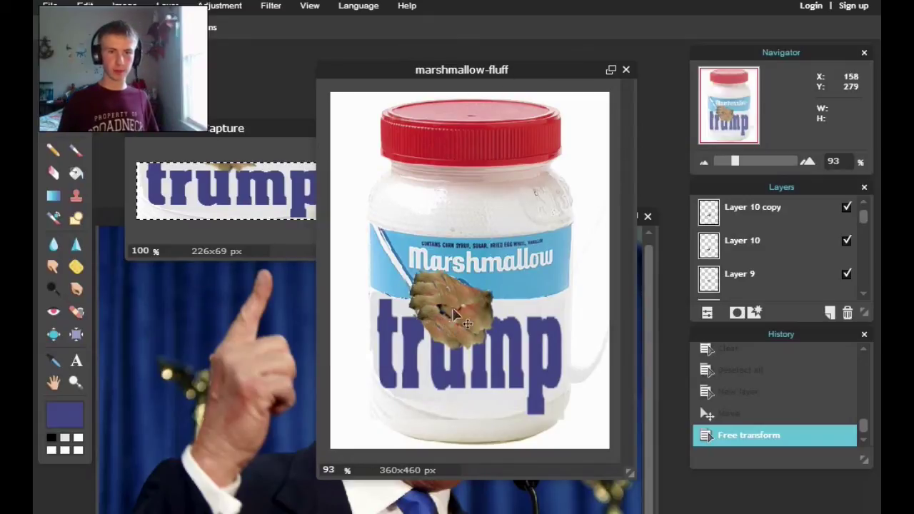
pyautogui.moveTo(453, 310); pyautogui.dragTo(460, 309)
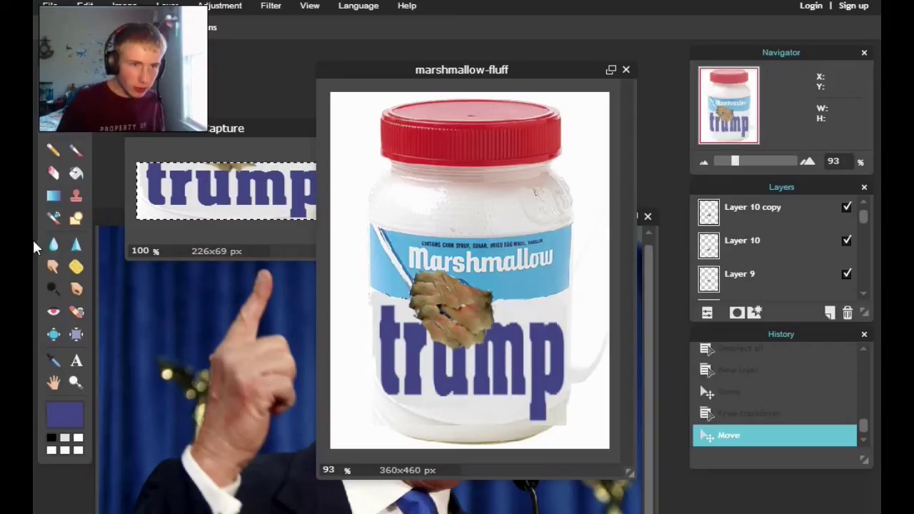
pyautogui.click(50, 172)
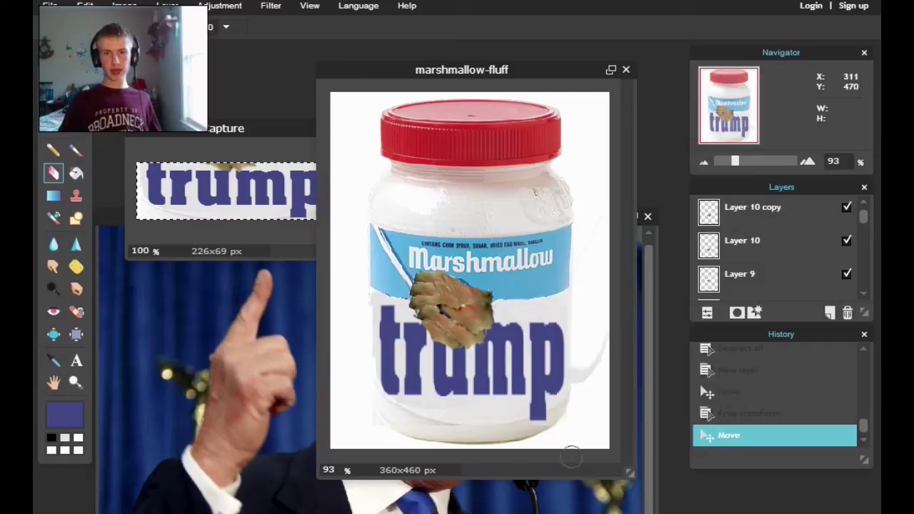
# Trial-erase along the jar's right edge, then undo it to keep the jar intact.
pyautogui.moveTo(588, 343); pyautogui.dragTo(574, 328)
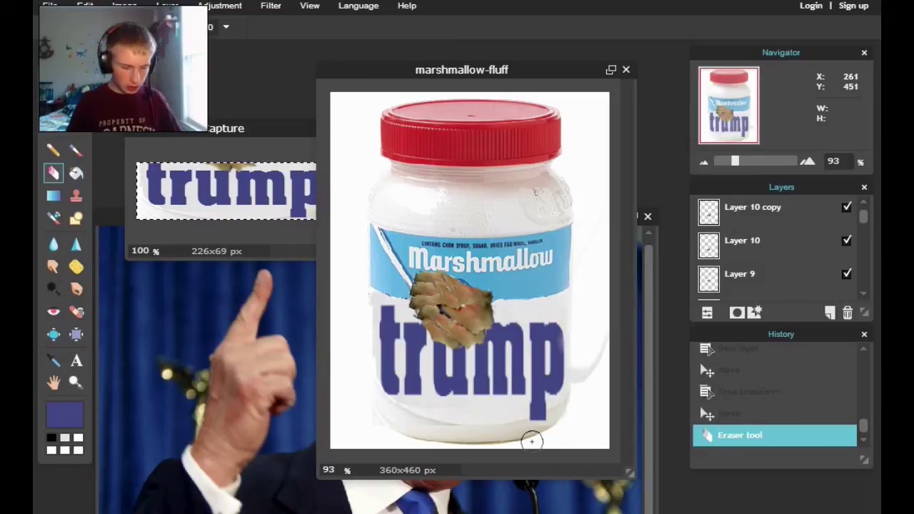
pyautogui.hotkey('ctrl', 'z')
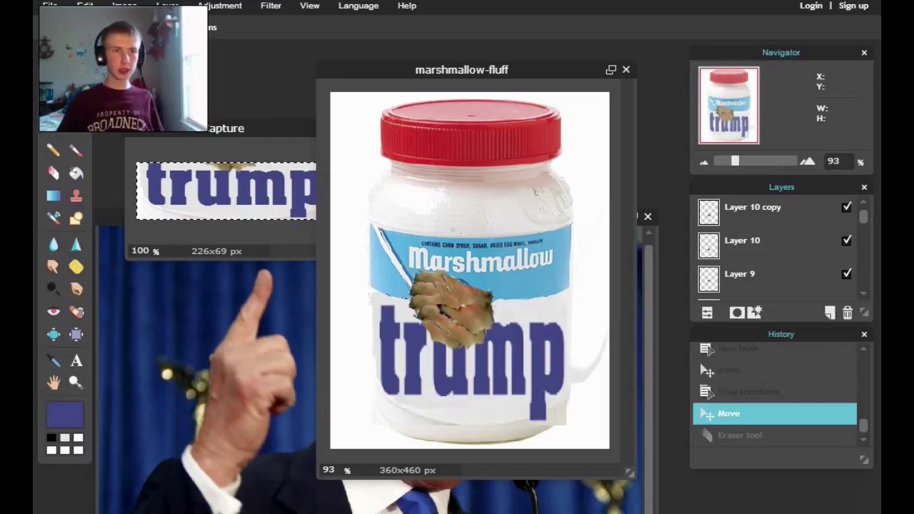
pyautogui.click(50, 5)
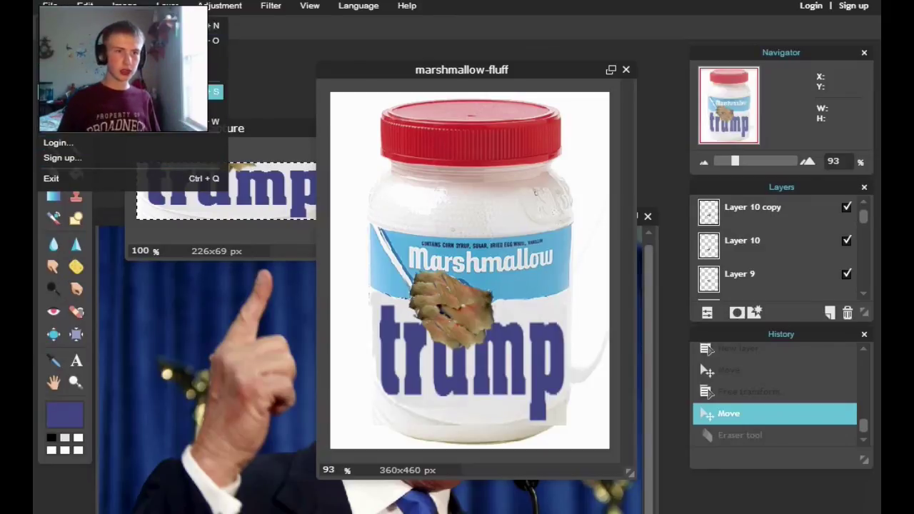
# Save as JPEG at quality 100, declining to overwrite marshmallow-fluff.jpg.
pyautogui.click(214, 92)
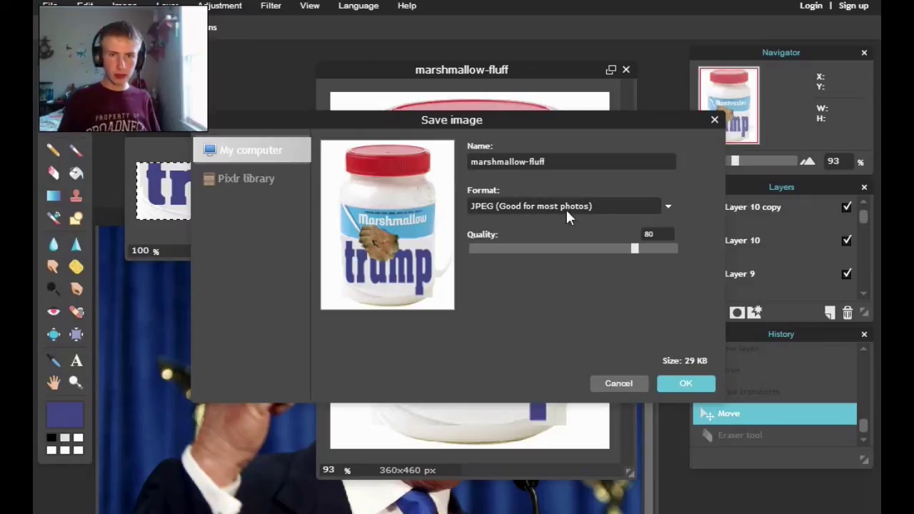
pyautogui.moveTo(634, 248); pyautogui.dragTo(683, 247)
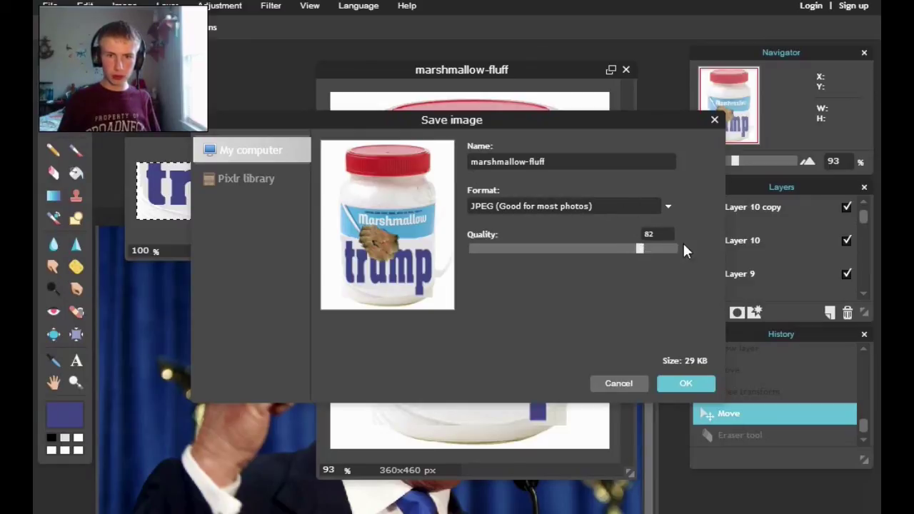
pyautogui.click(685, 383)
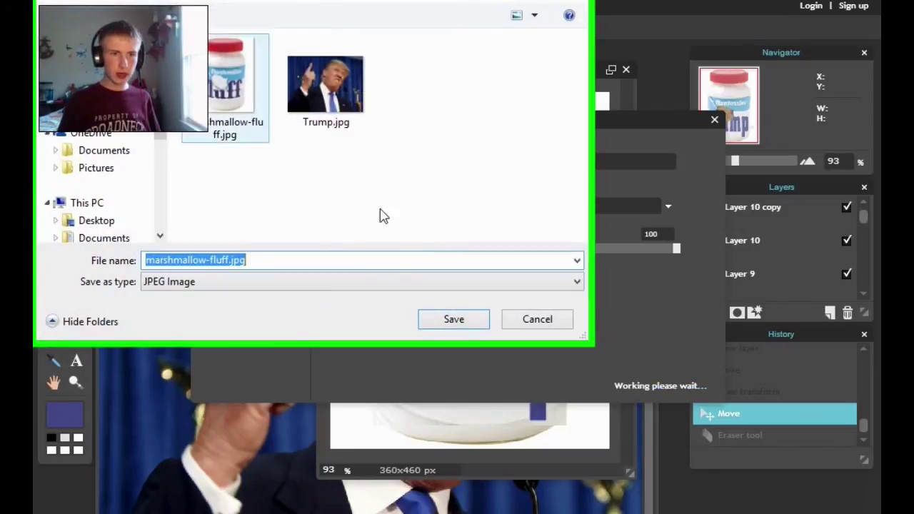
pyautogui.click(457, 322)
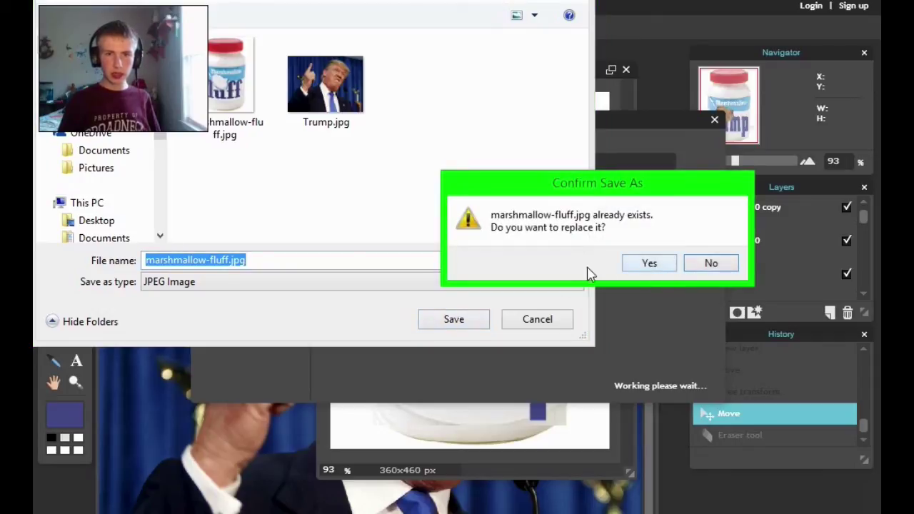
pyautogui.click(711, 264)
pyautogui.click(211, 261)
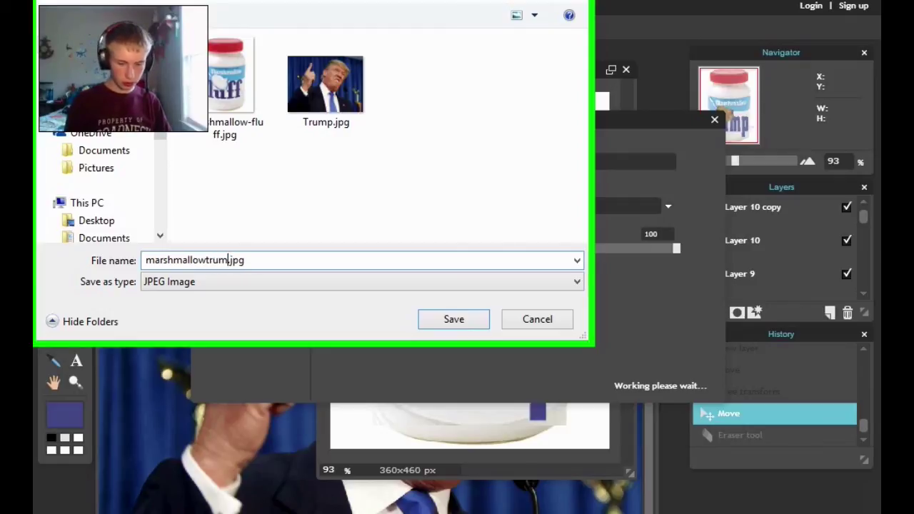
# Save the image as marshmallowtrump.jpg and open it from File Explorer.
pyautogui.click(453, 321)
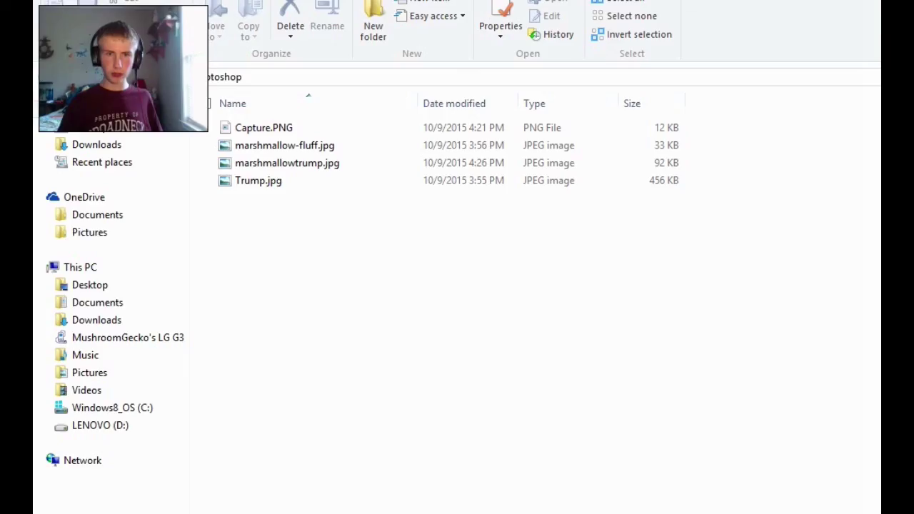
pyautogui.doubleClick(296, 166)
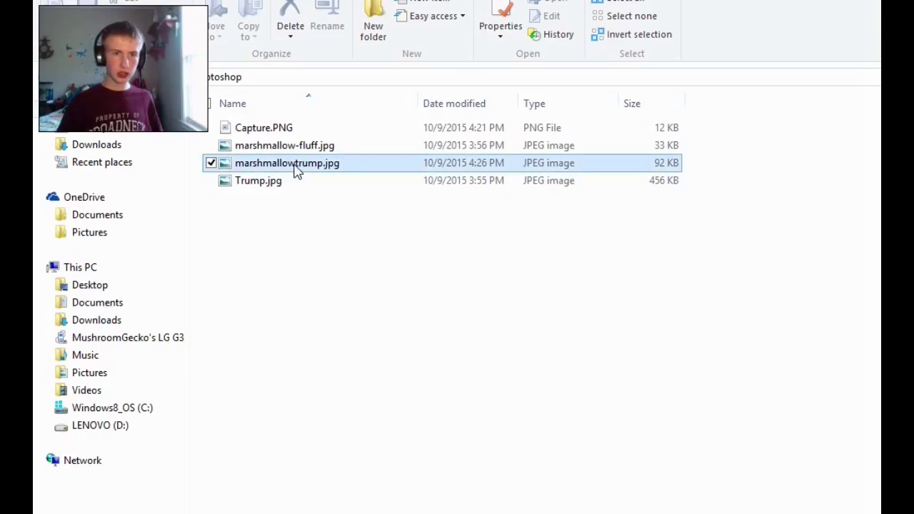